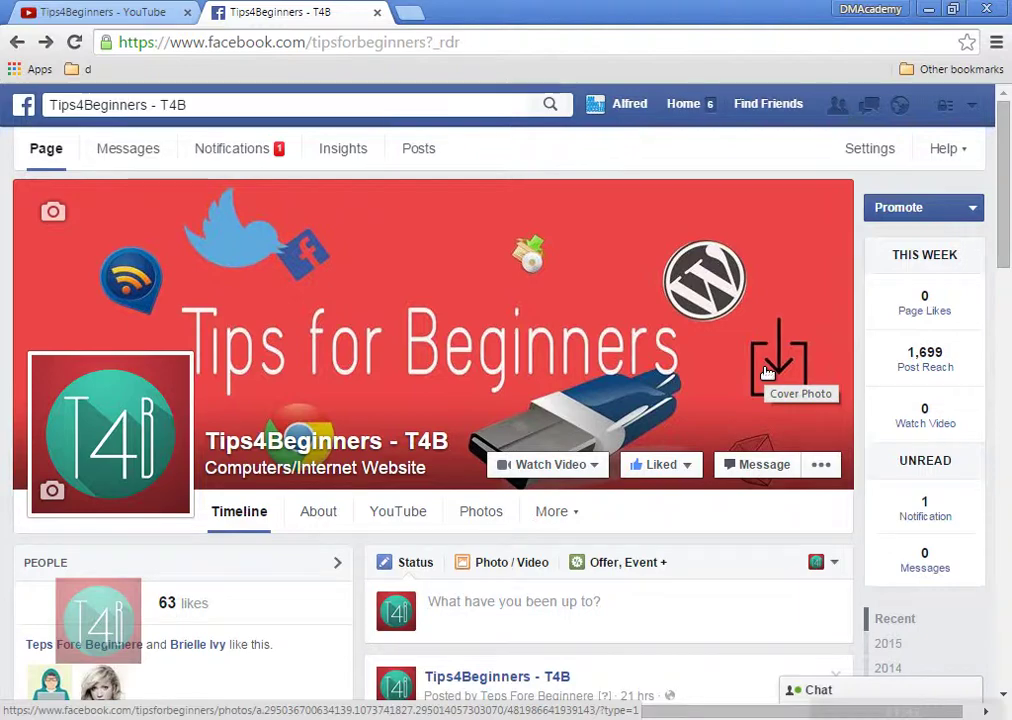
Switch to the Tips4Beginners most-popular videos tab and browse its video grid
{"action": "scroll", "coordinate": [768, 380], "scroll_direction": "down", "scroll_amount": 1}
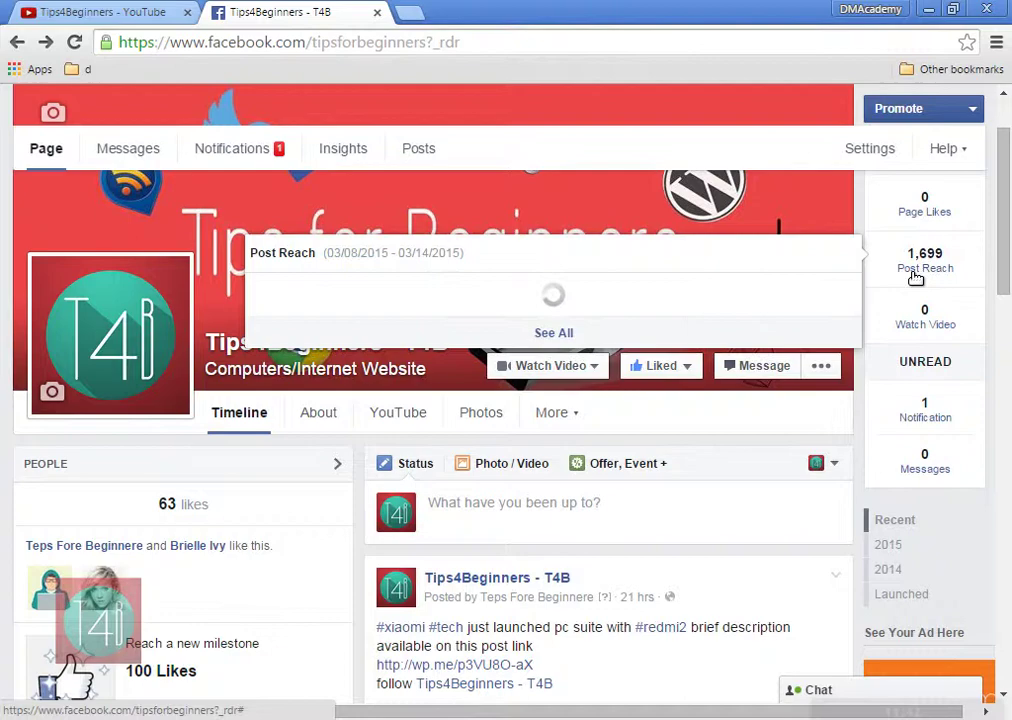
{"action": "left_click", "coordinate": [123, 17]}
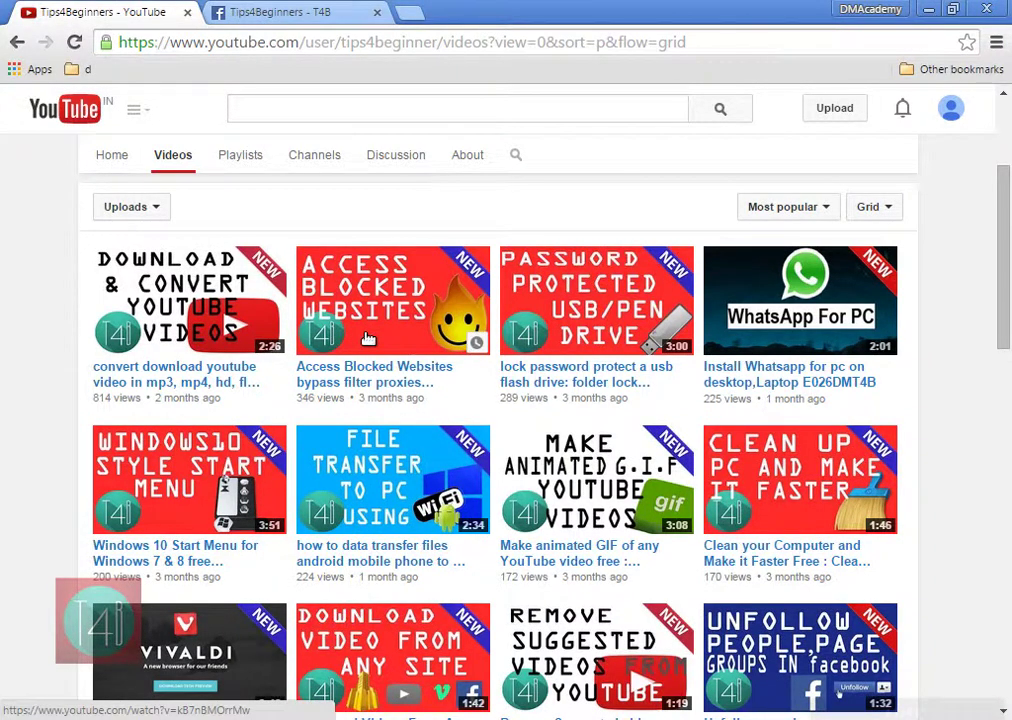
{"action": "scroll", "coordinate": [368, 340], "scroll_direction": "down", "scroll_amount": 1}
{"action": "scroll", "coordinate": [370, 342], "scroll_direction": "down", "scroll_amount": 3}
{"action": "scroll", "coordinate": [373, 346], "scroll_direction": "up", "scroll_amount": 6}
{"action": "scroll", "coordinate": [375, 346], "scroll_direction": "down", "scroll_amount": 2}
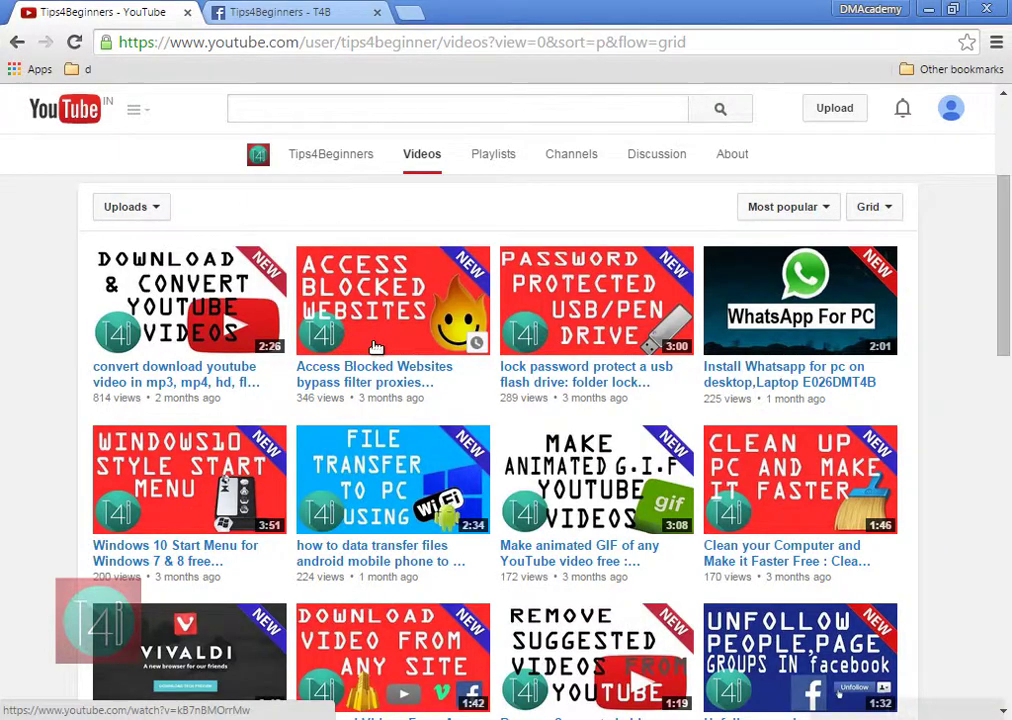
{"action": "scroll", "coordinate": [375, 346], "scroll_direction": "down", "scroll_amount": 2}
{"action": "scroll", "coordinate": [375, 346], "scroll_direction": "up", "scroll_amount": 2}
Load hotcleaner.com in a new Chrome tab
{"action": "left_click", "coordinate": [410, 12]}
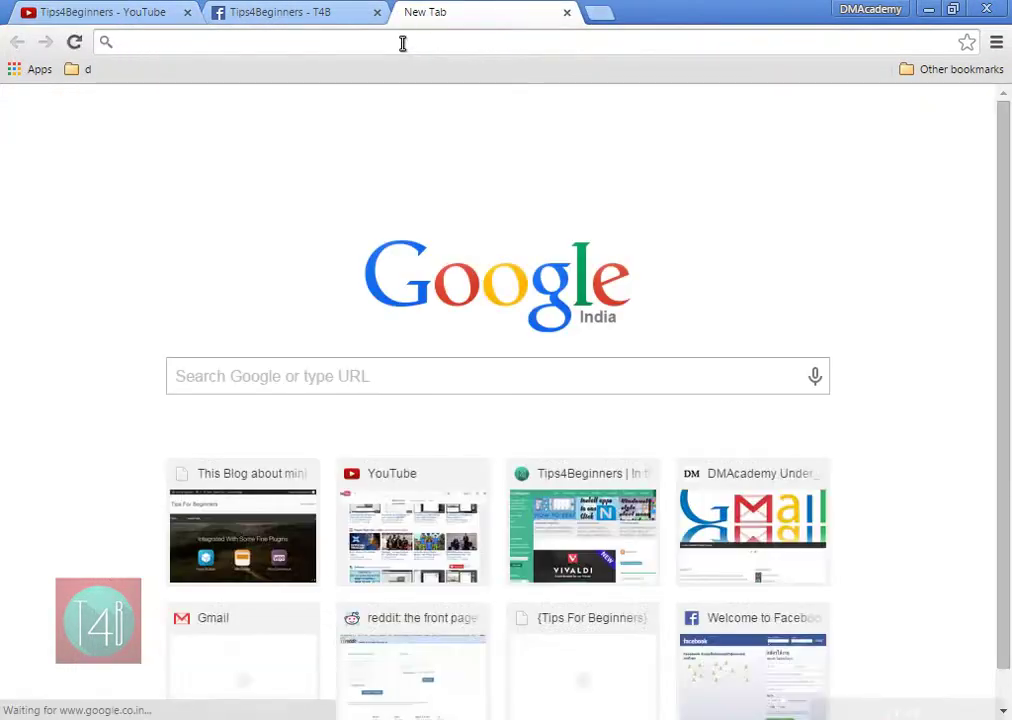
{"action": "type", "text": "hot"}
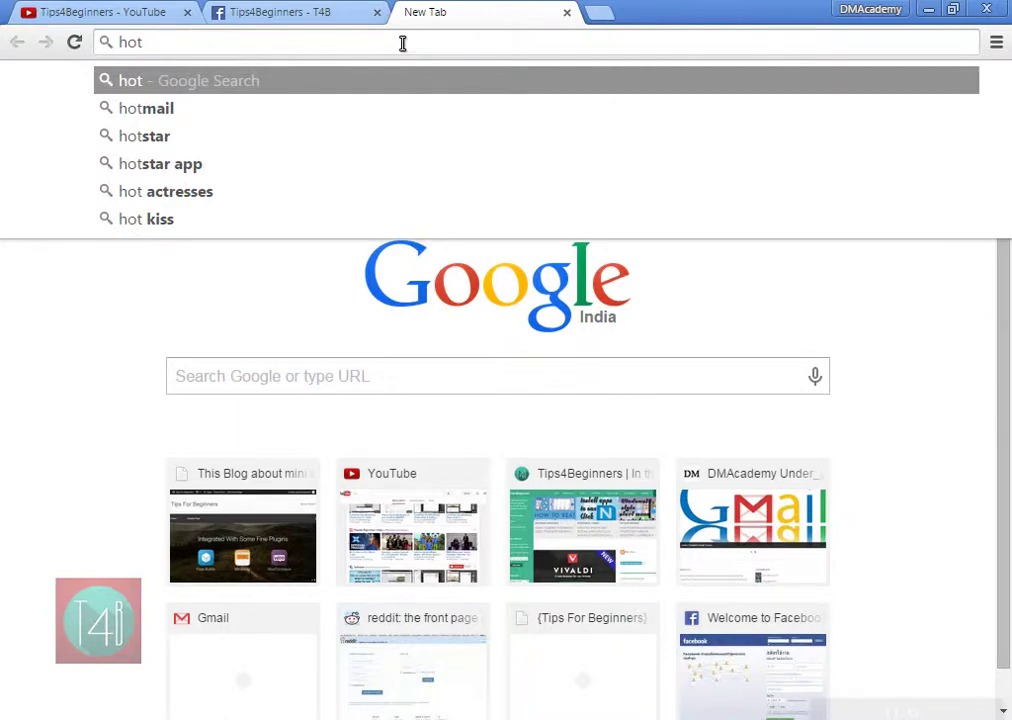
{"action": "type", "text": "clea"}
{"action": "key", "text": "Return"}
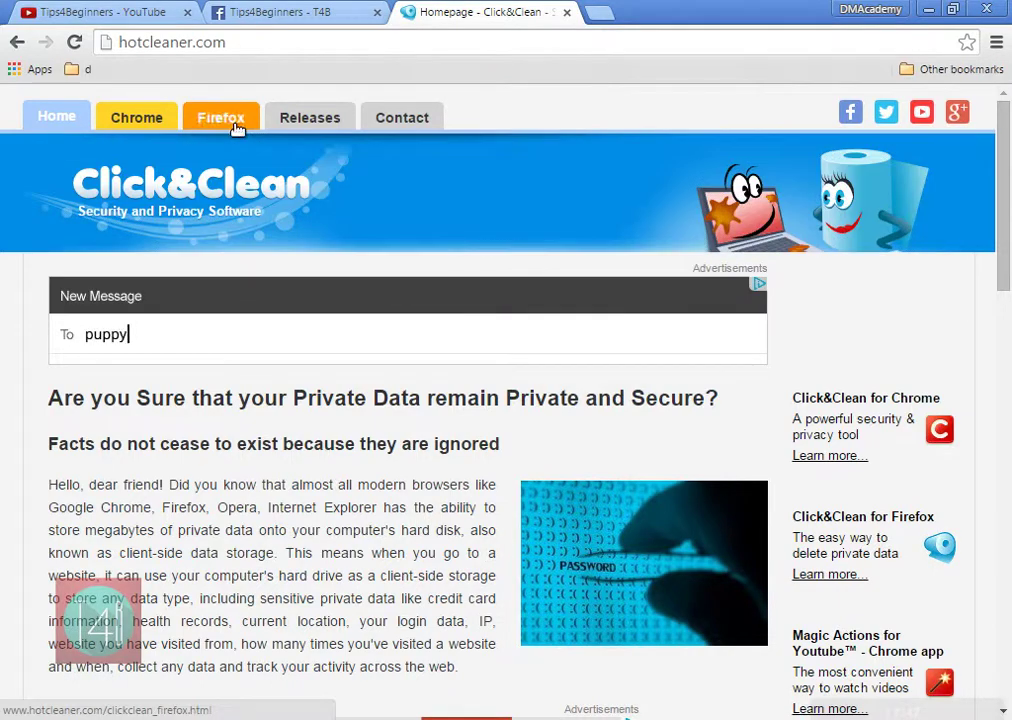
Go to the Click&Clean for Chrome page and scroll down to Download and Install
{"action": "mouse_move", "coordinate": [137, 117]}
{"action": "left_click", "coordinate": [153, 120]}
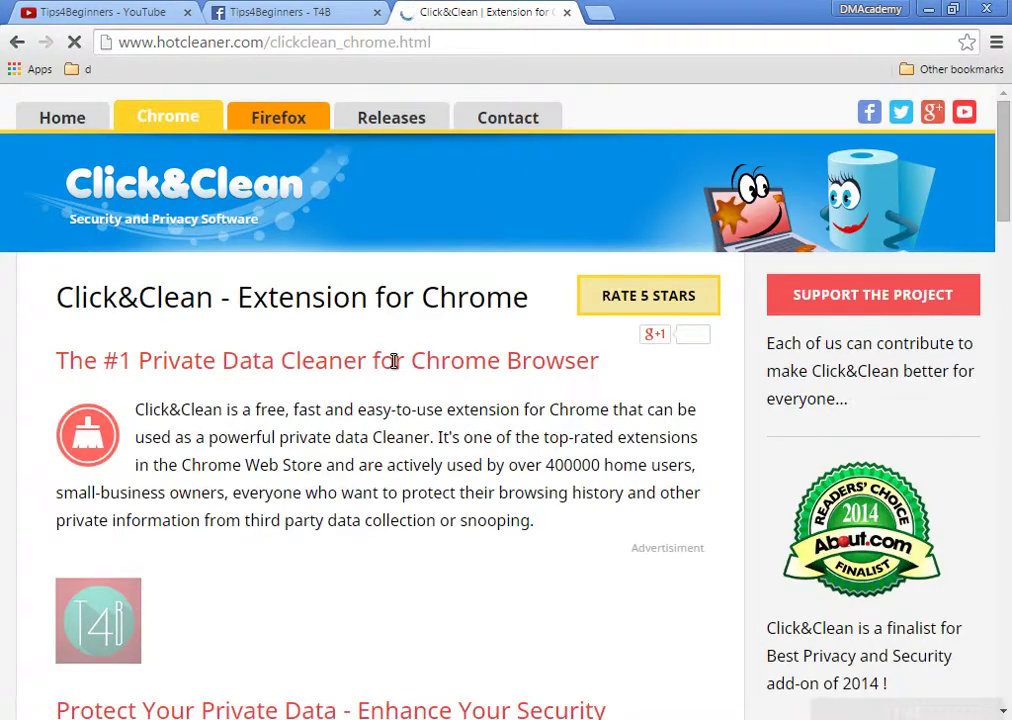
{"action": "scroll", "coordinate": [394, 361], "scroll_direction": "down", "scroll_amount": 1}
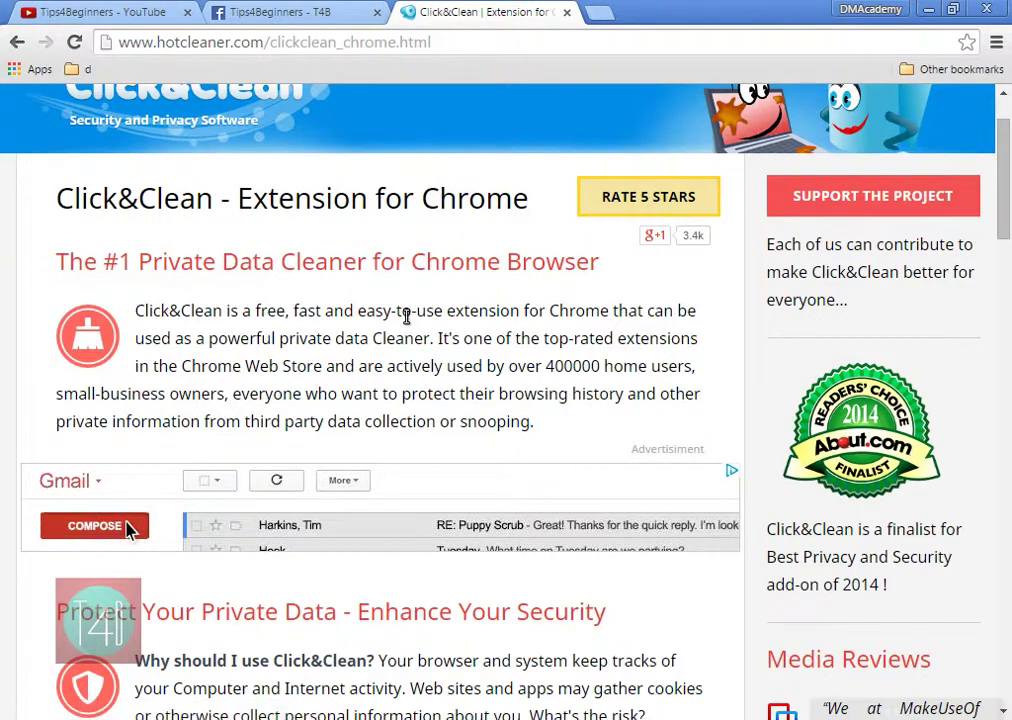
{"action": "scroll", "coordinate": [406, 316], "scroll_direction": "down", "scroll_amount": 10}
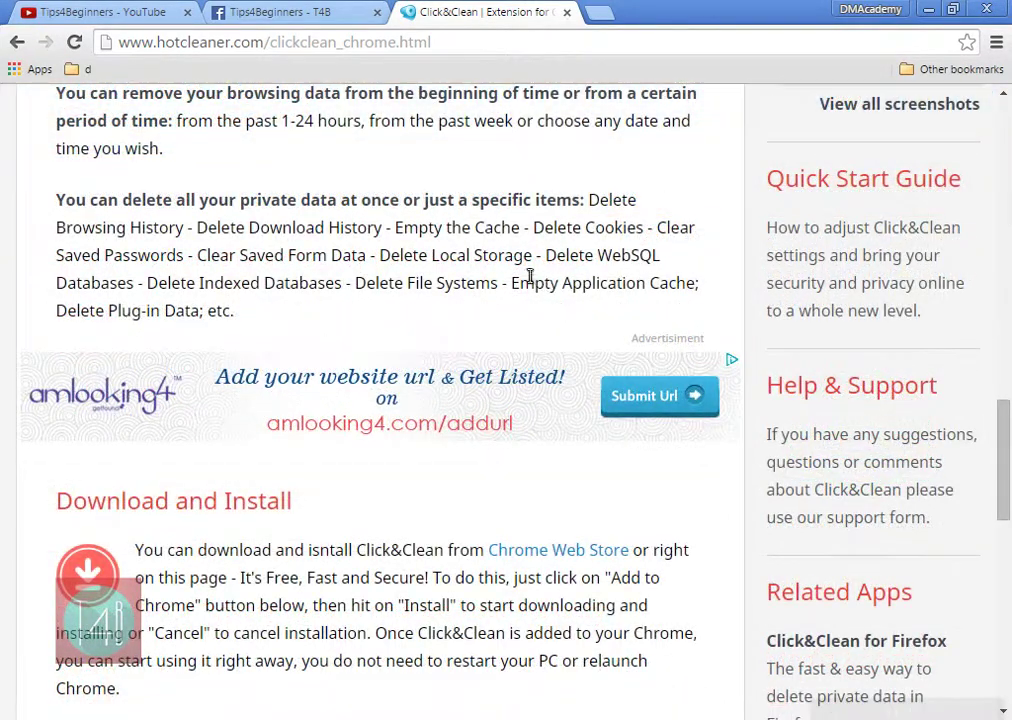
{"action": "scroll", "coordinate": [528, 276], "scroll_direction": "down", "scroll_amount": 1}
{"action": "scroll", "coordinate": [525, 276], "scroll_direction": "down", "scroll_amount": 2}
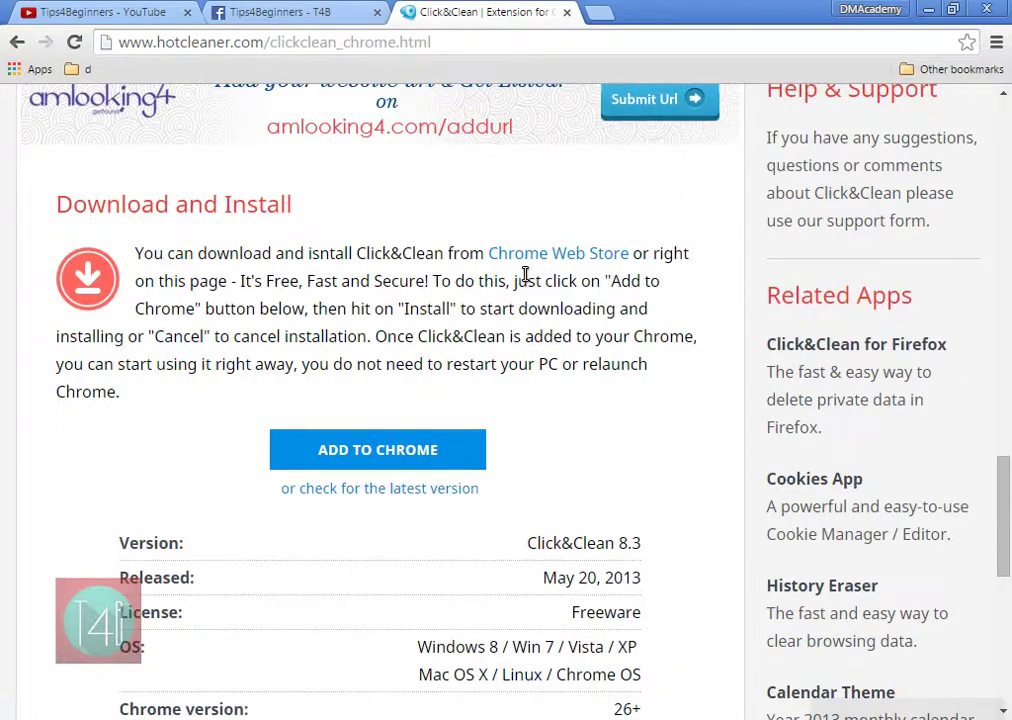
Add Click&Clean to Chrome, skipping the optional Click&Clean Host component
{"action": "left_click", "coordinate": [372, 455]}
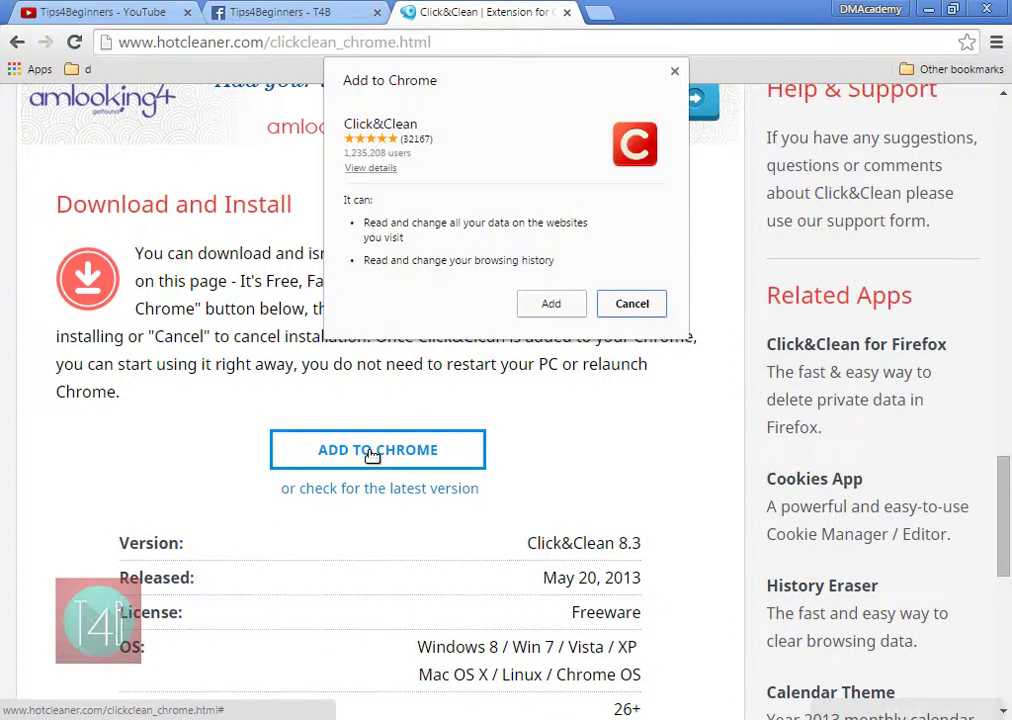
{"action": "left_click", "coordinate": [552, 306]}
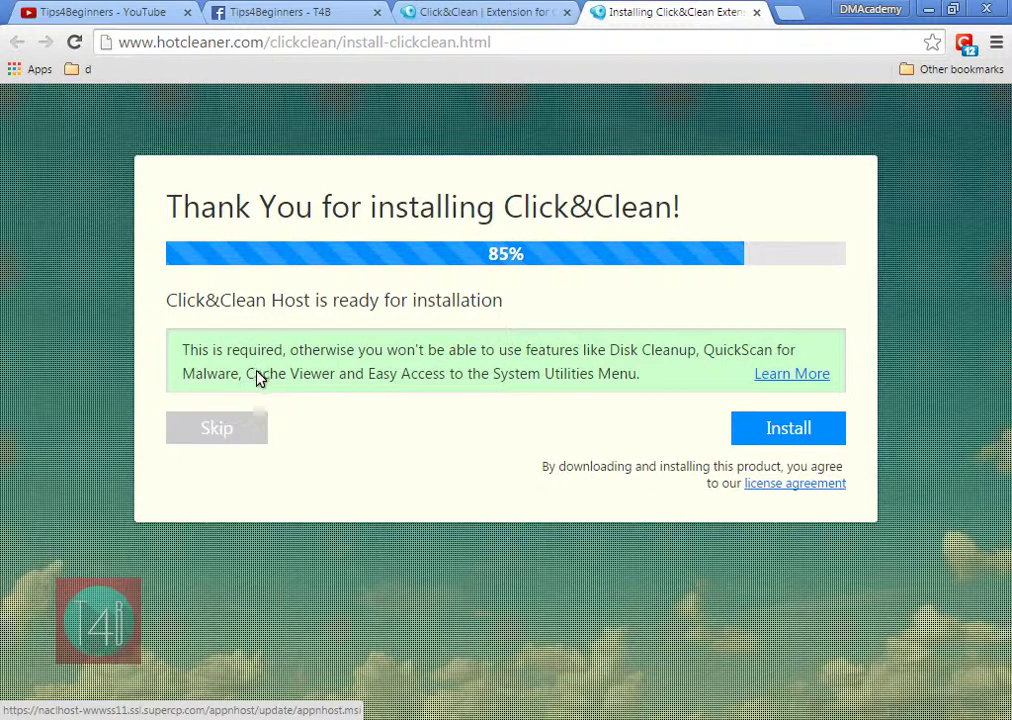
{"action": "left_click", "coordinate": [224, 428]}
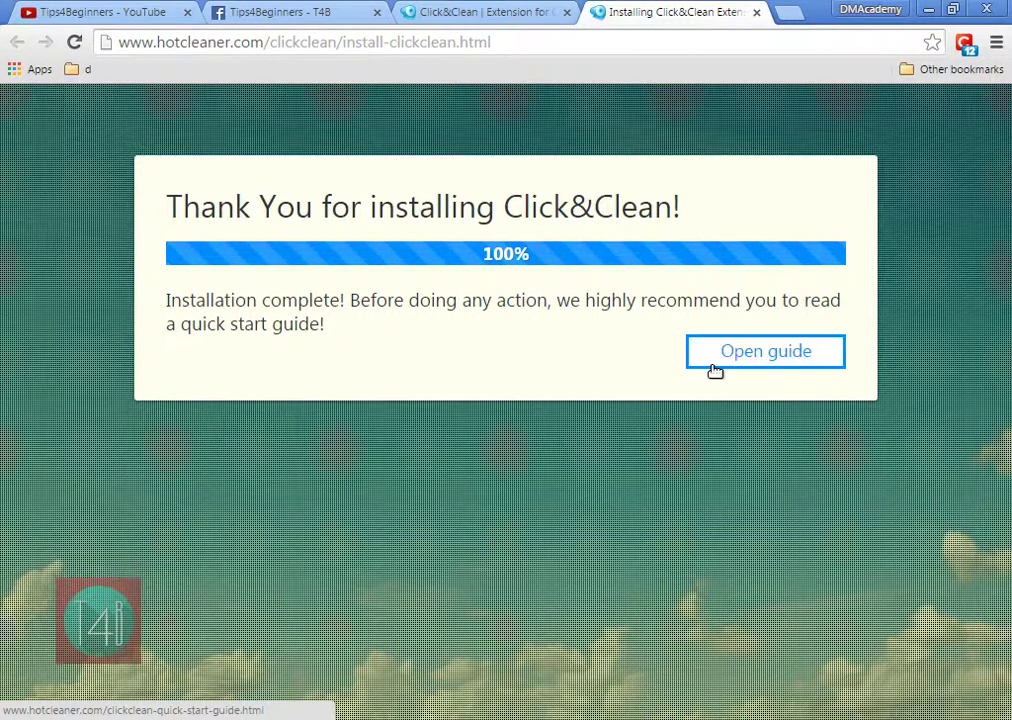
Read through the Click&Clean Quick Start Guide, then show the extension's toolbar menu
{"action": "left_click", "coordinate": [714, 371]}
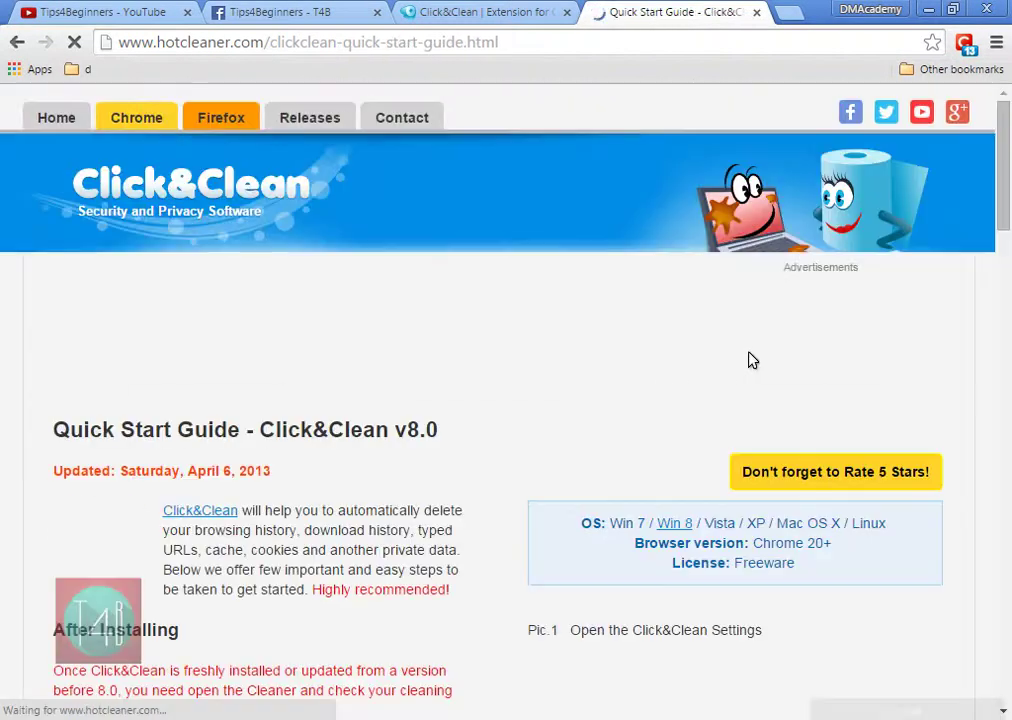
{"action": "scroll", "coordinate": [340, 374], "scroll_direction": "down", "scroll_amount": 3}
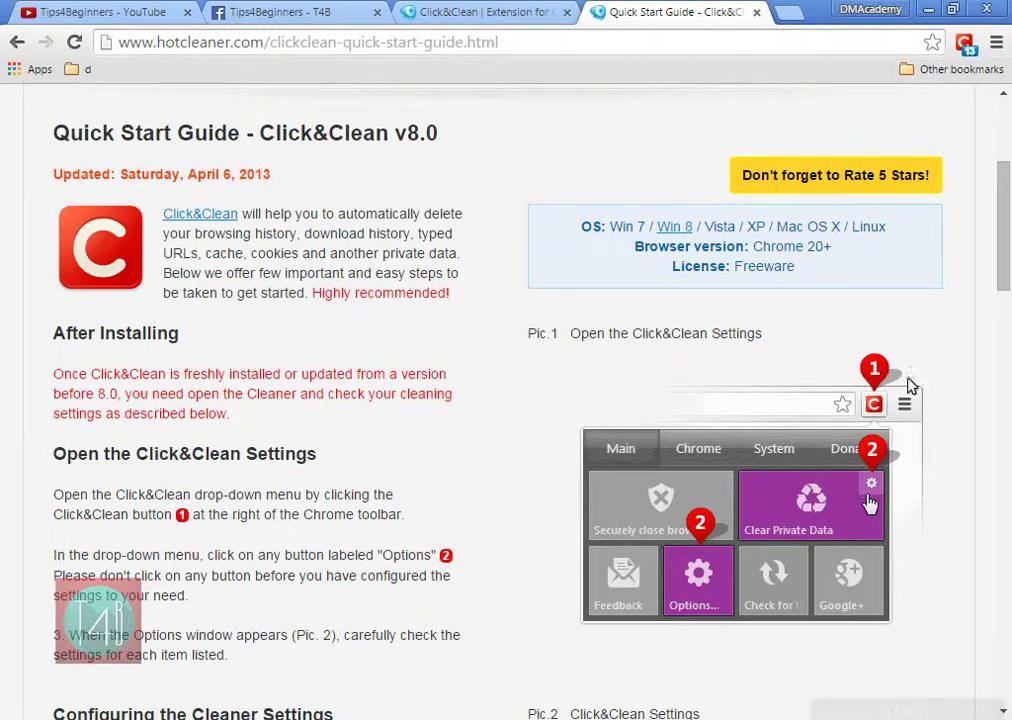
{"action": "scroll", "coordinate": [692, 387], "scroll_direction": "down", "scroll_amount": 2}
{"action": "scroll", "coordinate": [690, 387], "scroll_direction": "down", "scroll_amount": 1}
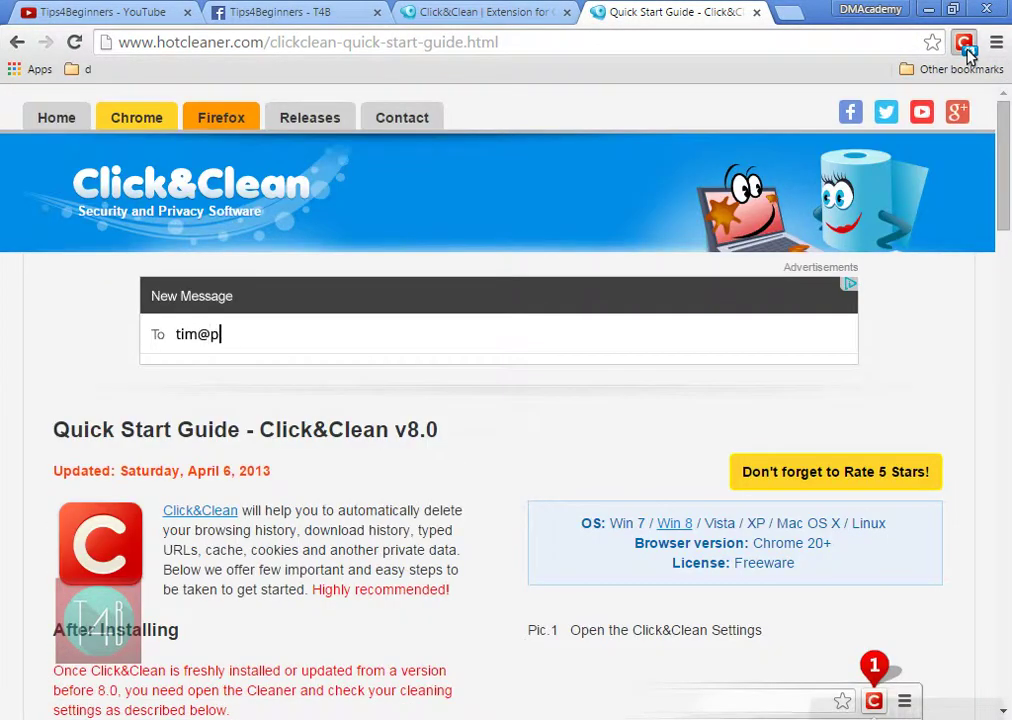
{"action": "left_click", "coordinate": [965, 45]}
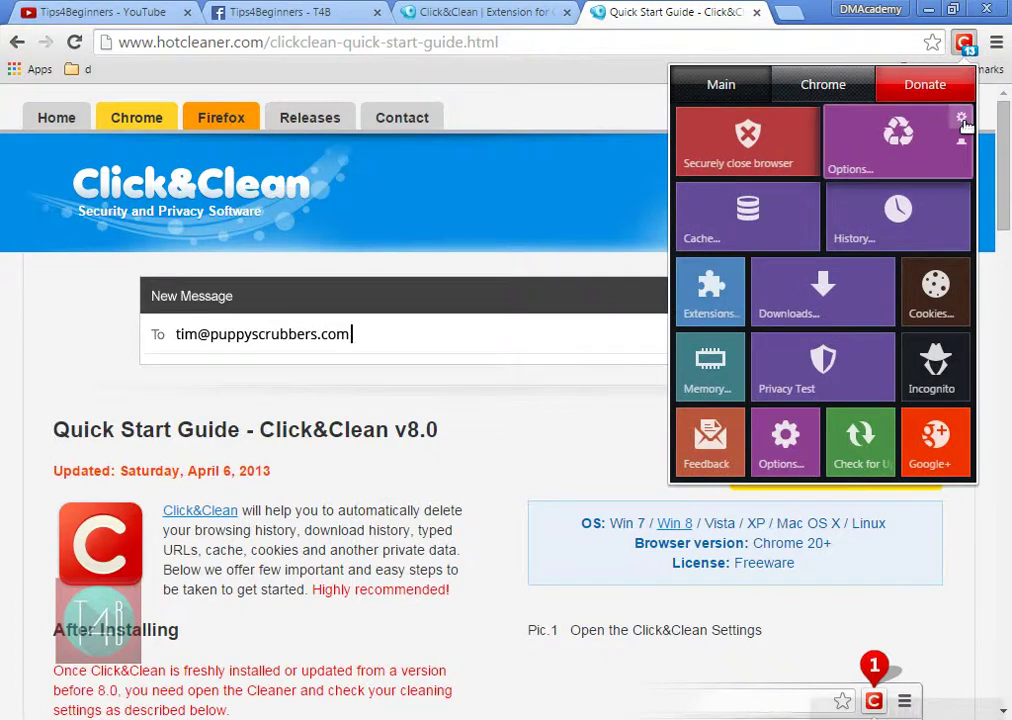
In Click&Clean options, enable Delete cookies with the range 'the beginning of time'
{"action": "left_click", "coordinate": [960, 120]}
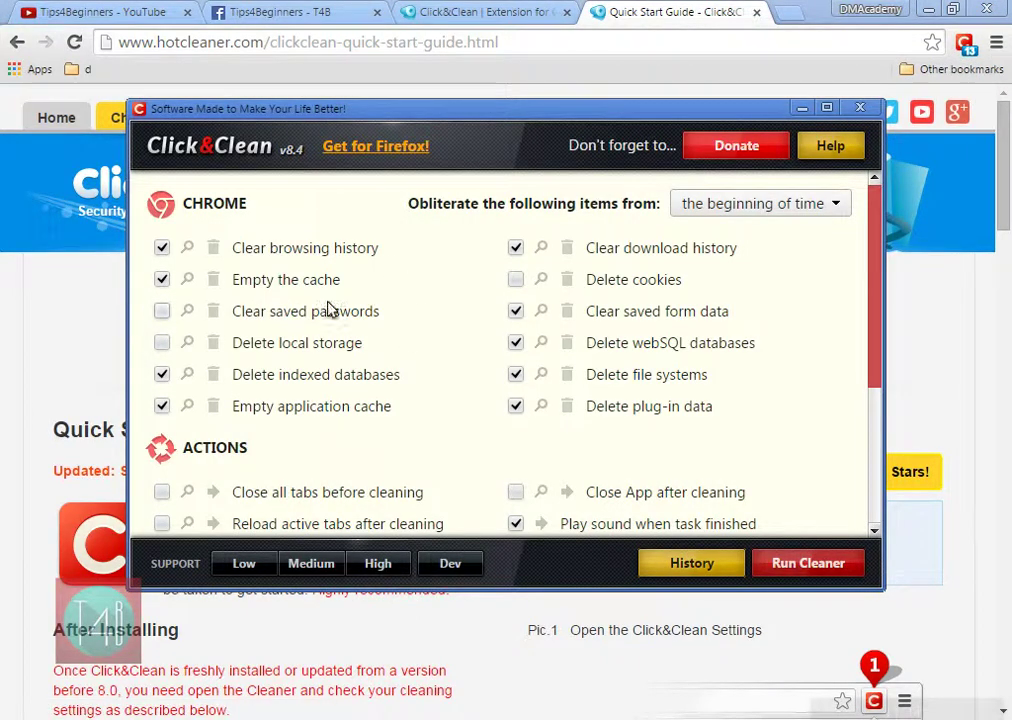
{"action": "left_click", "coordinate": [515, 283]}
{"action": "left_click", "coordinate": [765, 204]}
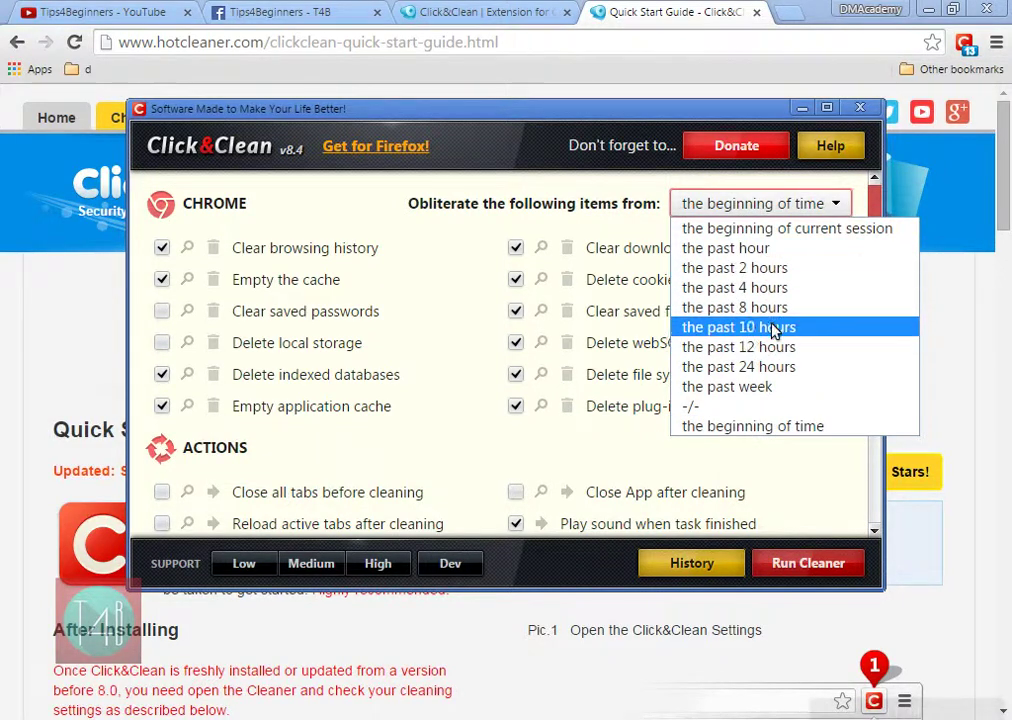
{"action": "left_click", "coordinate": [436, 450]}
{"action": "scroll", "coordinate": [436, 450], "scroll_direction": "down", "scroll_amount": 1}
{"action": "scroll", "coordinate": [436, 450], "scroll_direction": "down", "scroll_amount": 1}
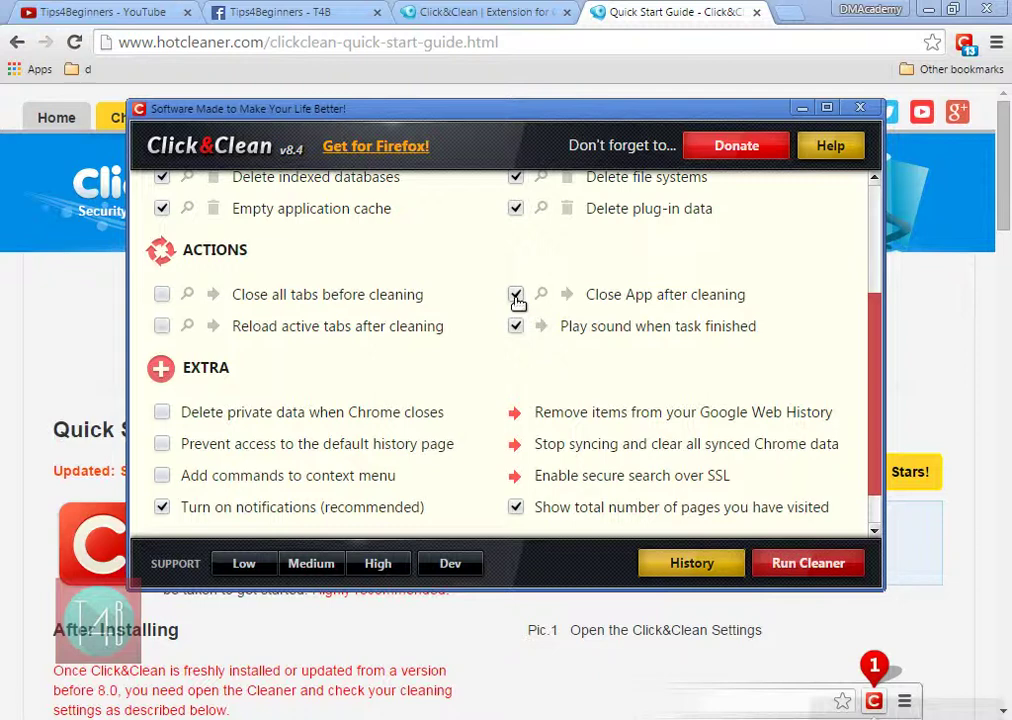
Enable clean-on-close, history-page blocking and context-menu commands; disable closing after cleaning
{"action": "scroll", "coordinate": [300, 330], "scroll_direction": "down", "scroll_amount": 1}
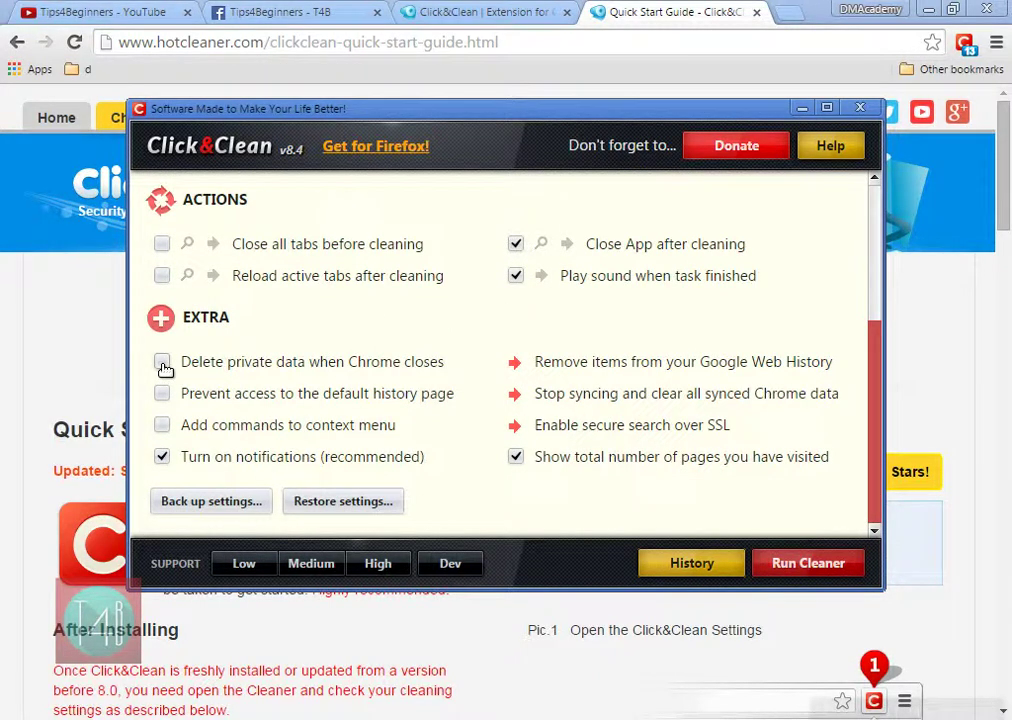
{"action": "left_click", "coordinate": [514, 276]}
{"action": "left_click", "coordinate": [515, 244]}
{"action": "left_click", "coordinate": [162, 394]}
{"action": "left_click", "coordinate": [163, 428]}
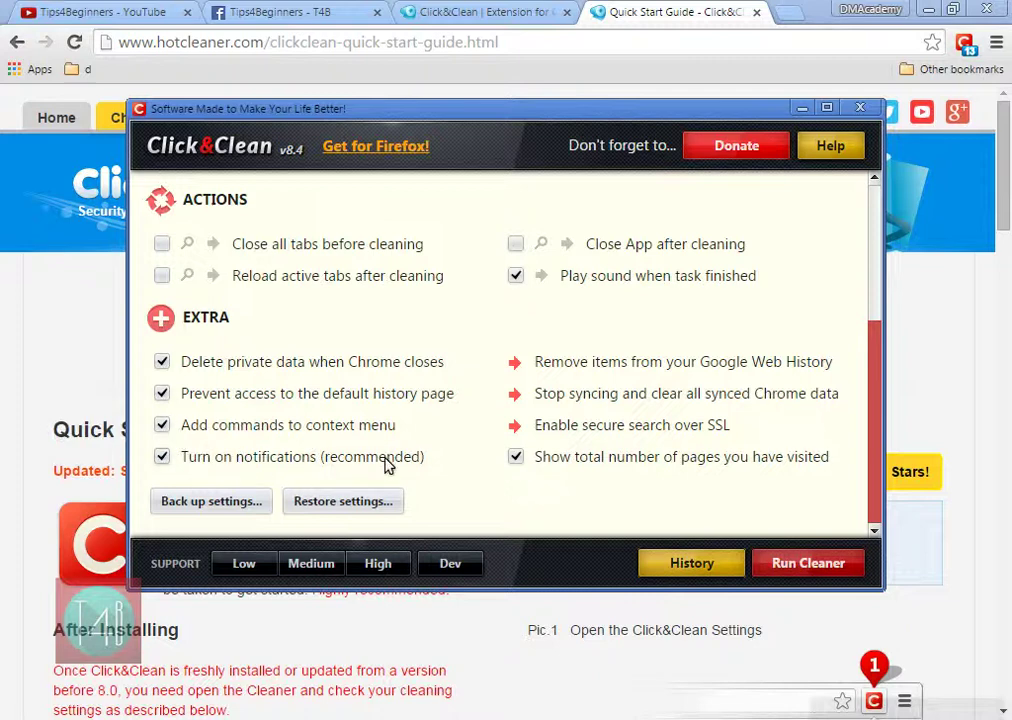
Choose the high cleaning level and accept its warning
{"action": "left_click", "coordinate": [376, 564]}
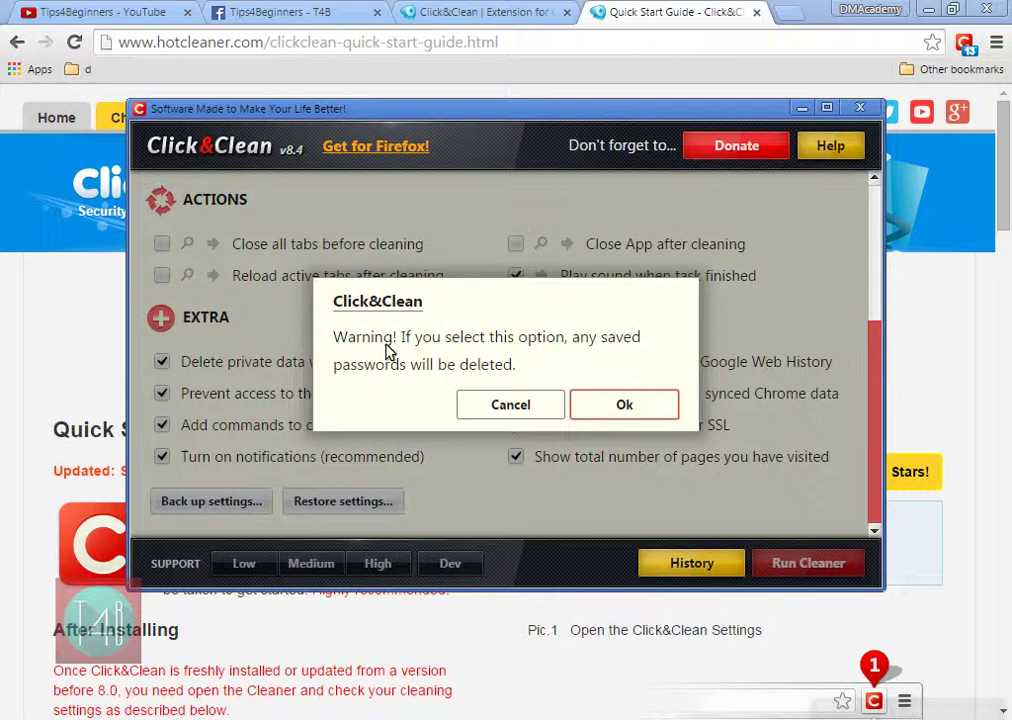
{"action": "left_click", "coordinate": [603, 408]}
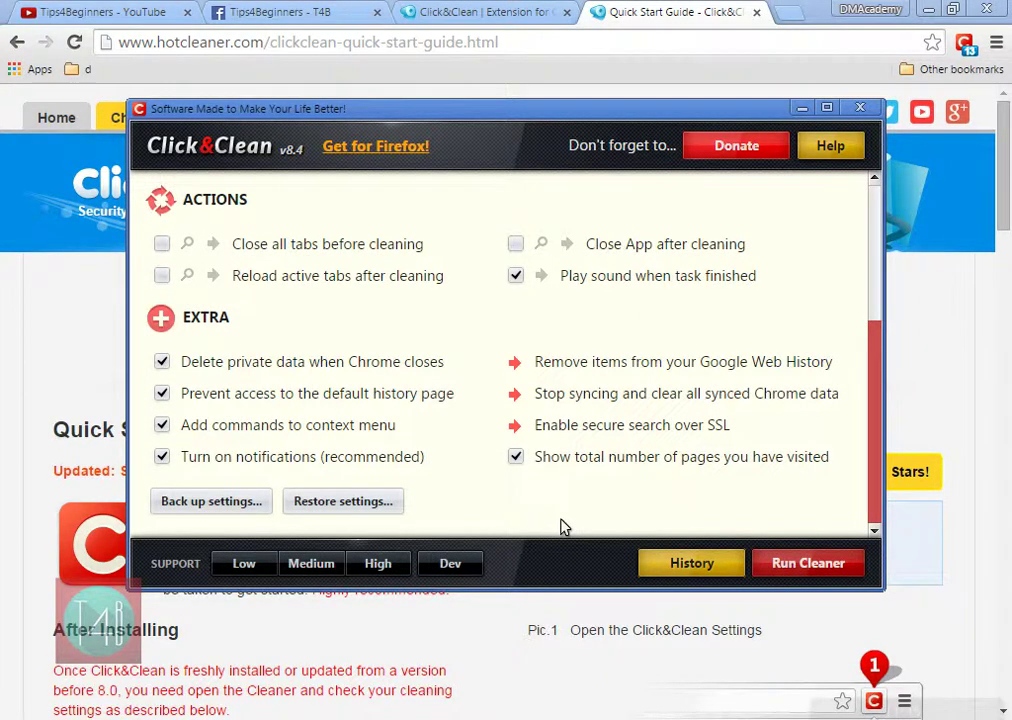
{"action": "scroll", "coordinate": [563, 527], "scroll_direction": "up", "scroll_amount": 5}
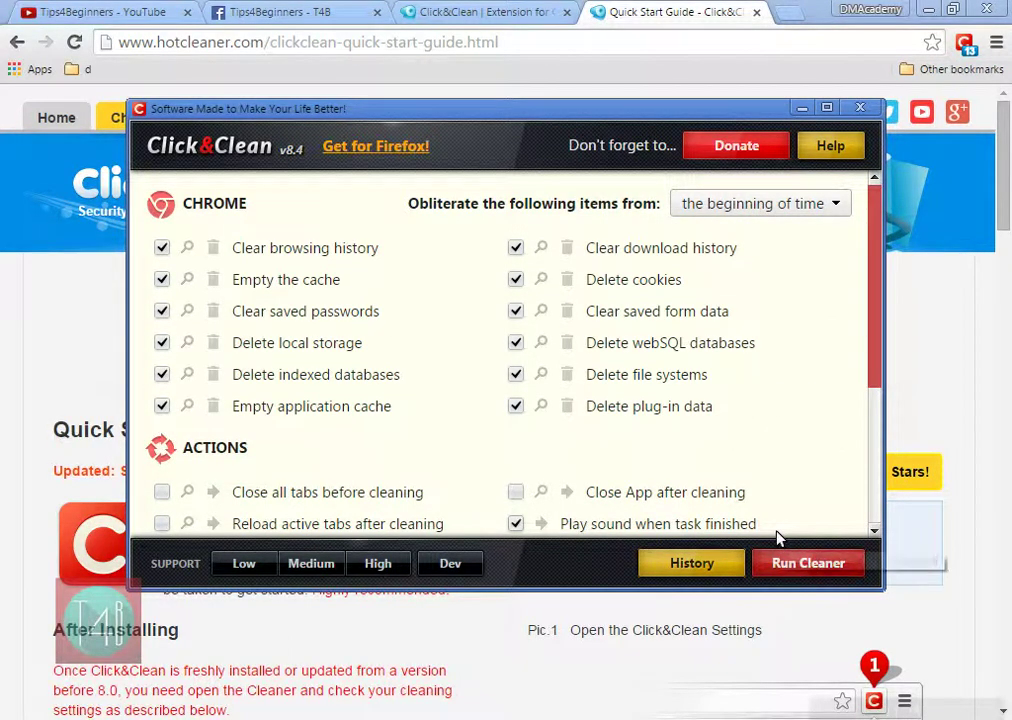
{"action": "scroll", "coordinate": [727, 460], "scroll_direction": "down", "scroll_amount": 3}
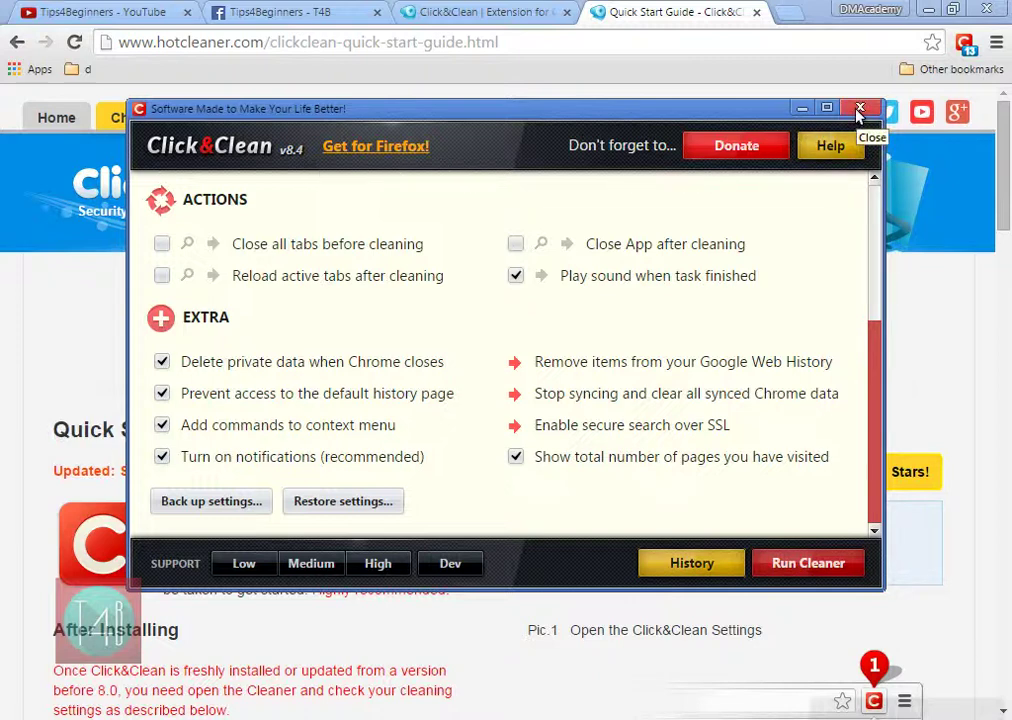
{"action": "left_click", "coordinate": [692, 562]}
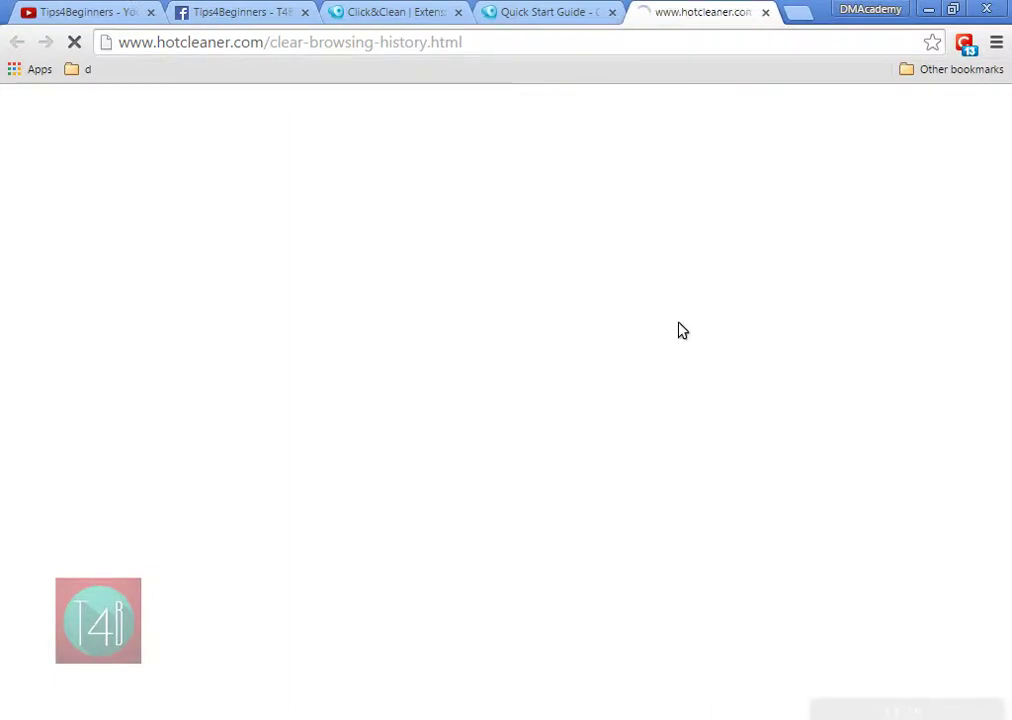
{"action": "scroll", "coordinate": [540, 370], "scroll_direction": "down", "scroll_amount": 4}
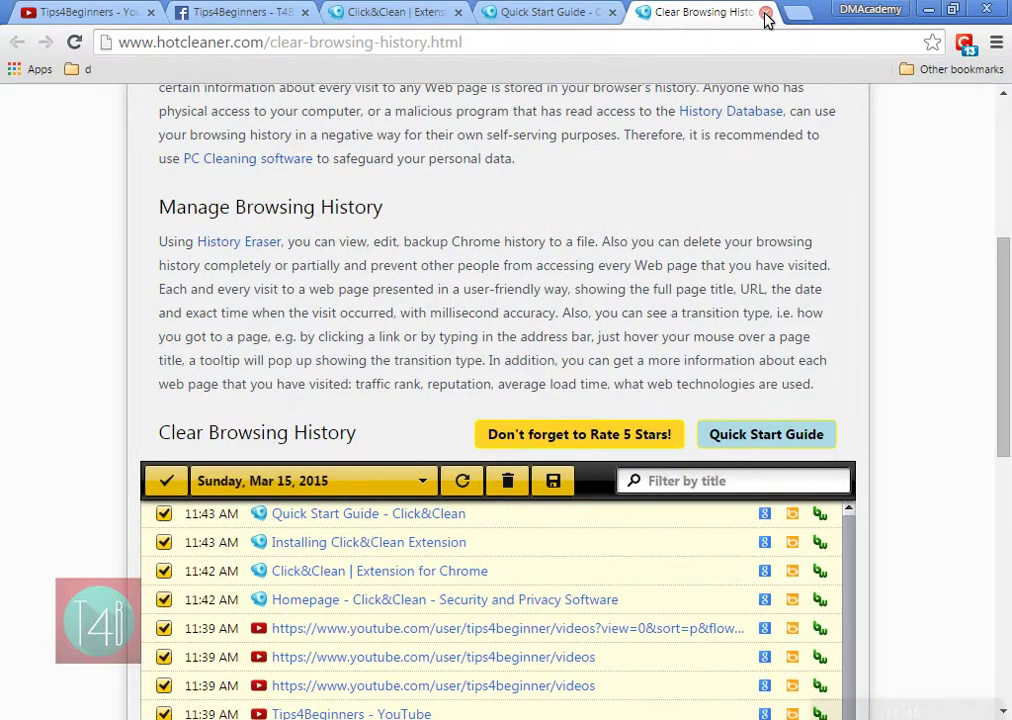
{"action": "left_click", "coordinate": [765, 16]}
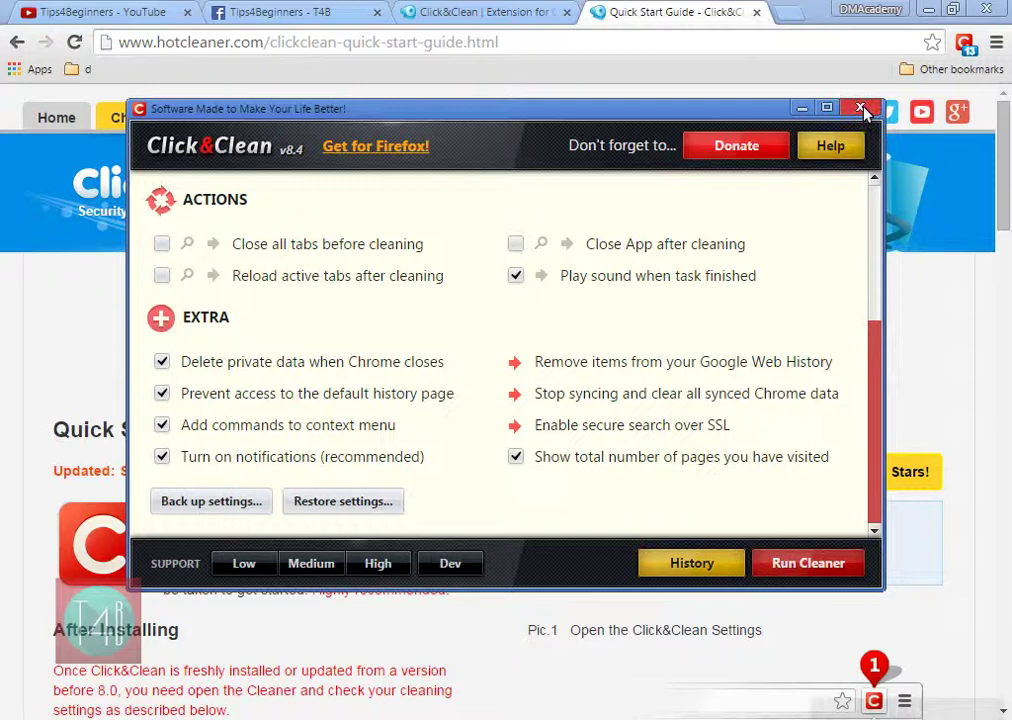
Close the Click&Clean settings window and quit Chrome
{"action": "left_click", "coordinate": [860, 107]}
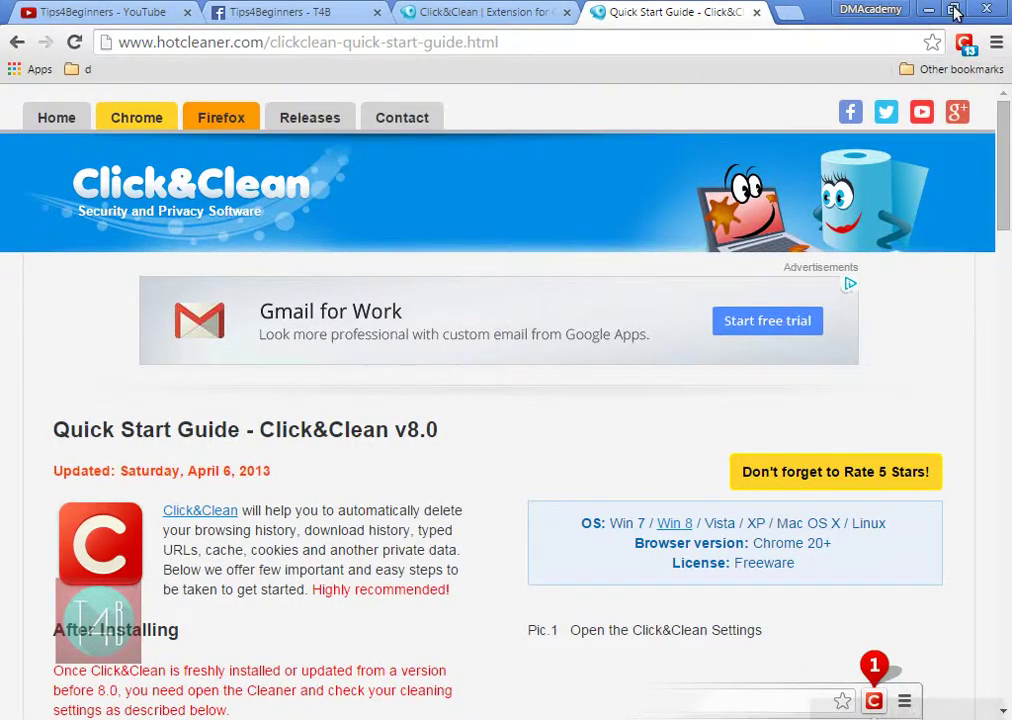
{"action": "left_click", "coordinate": [986, 10]}
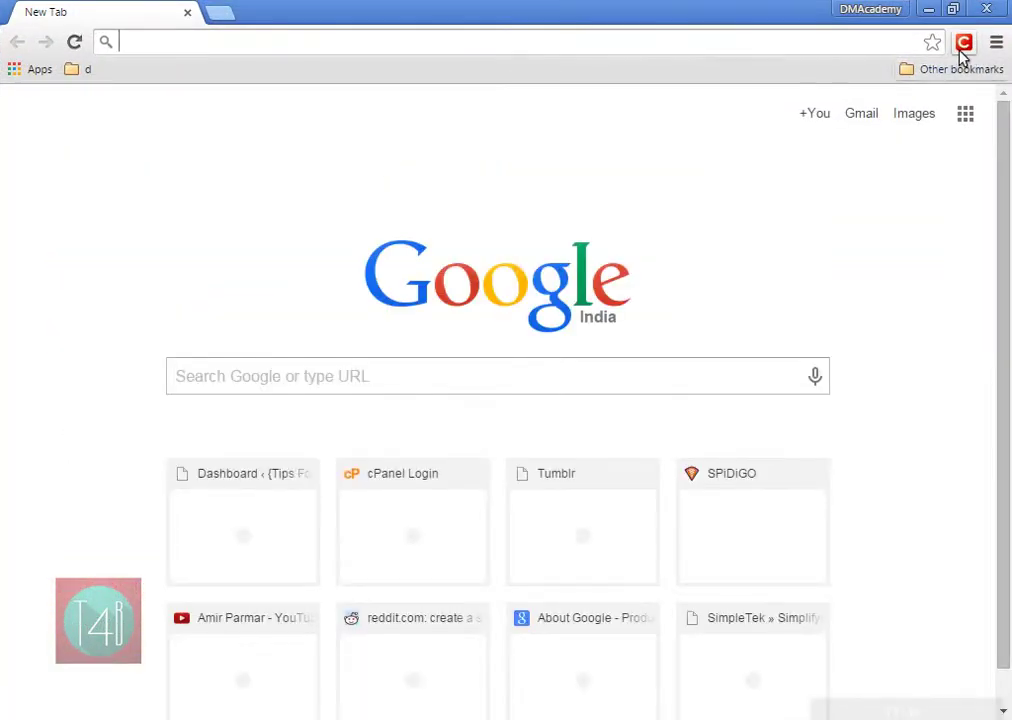
From the Click&Clean panel, clear private data, history, cache, download history and cookies
{"action": "left_click", "coordinate": [962, 46]}
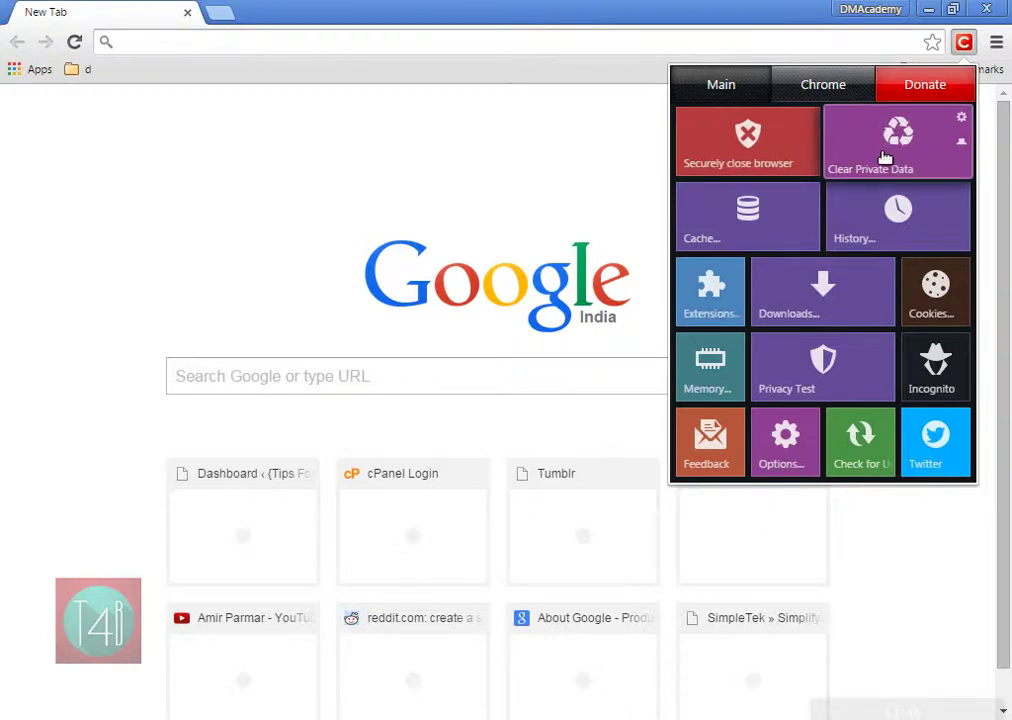
{"action": "left_click", "coordinate": [922, 151]}
{"action": "left_click", "coordinate": [960, 195]}
{"action": "left_click", "coordinate": [805, 205]}
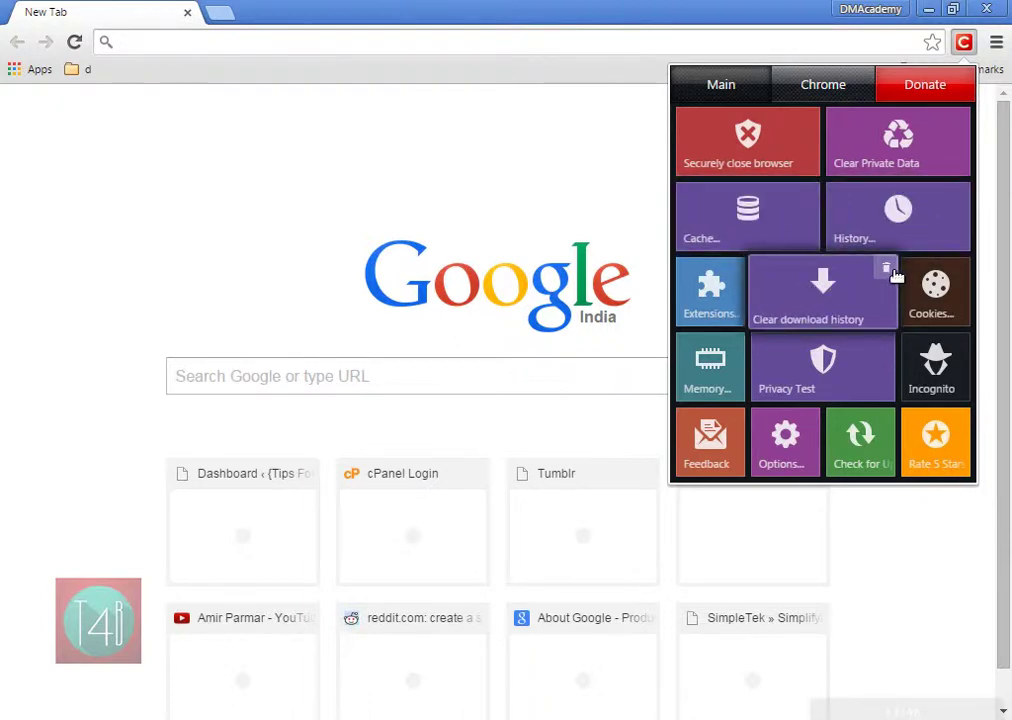
{"action": "left_click", "coordinate": [890, 270]}
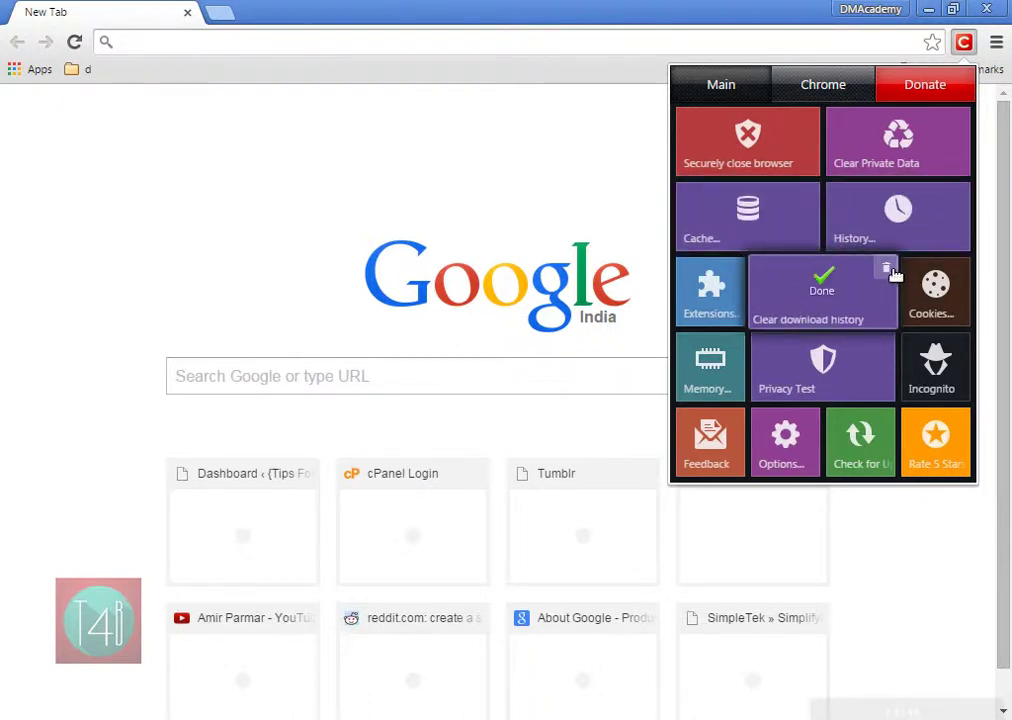
{"action": "left_click", "coordinate": [961, 272]}
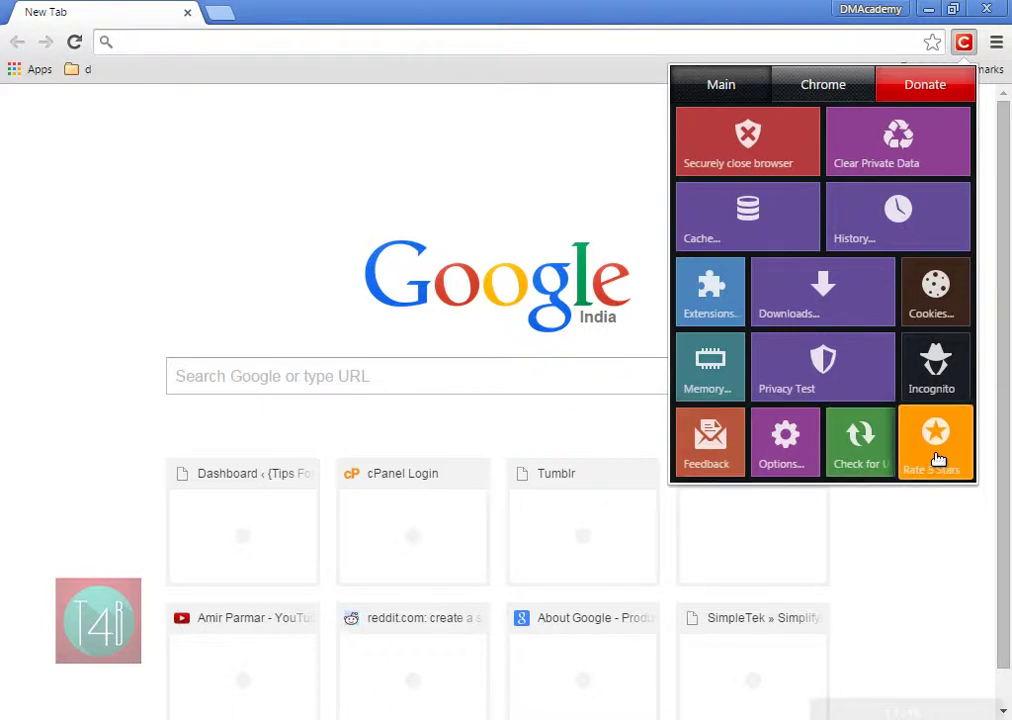
View the installed extensions list from Click&Clean's Chrome shortcuts, then close it
{"action": "left_click", "coordinate": [826, 90]}
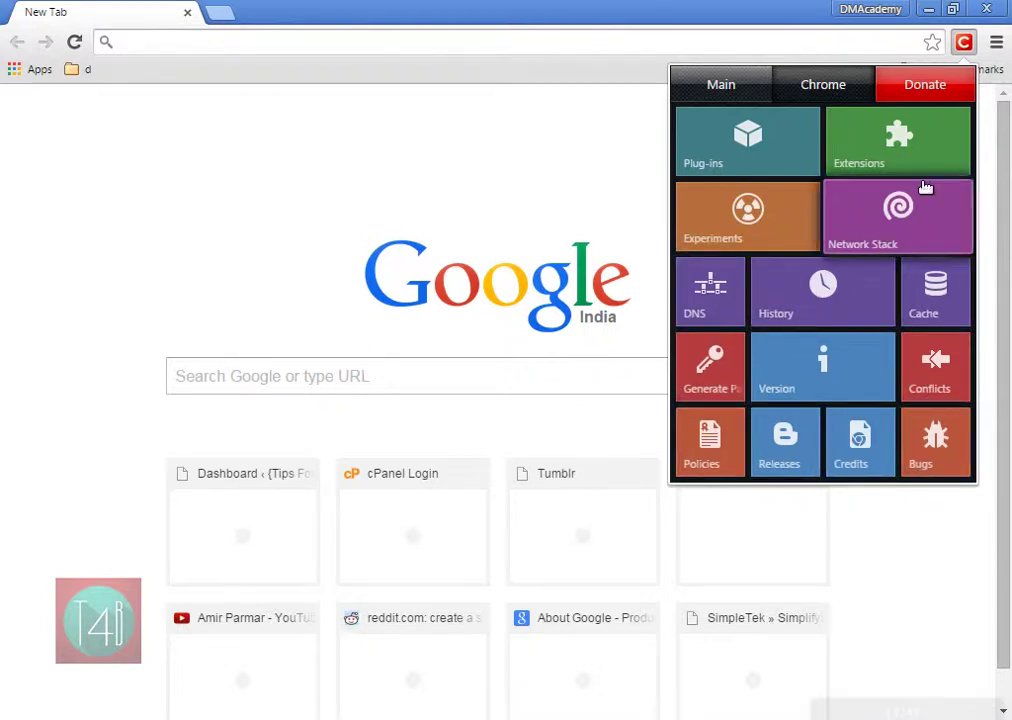
{"action": "left_click", "coordinate": [882, 170]}
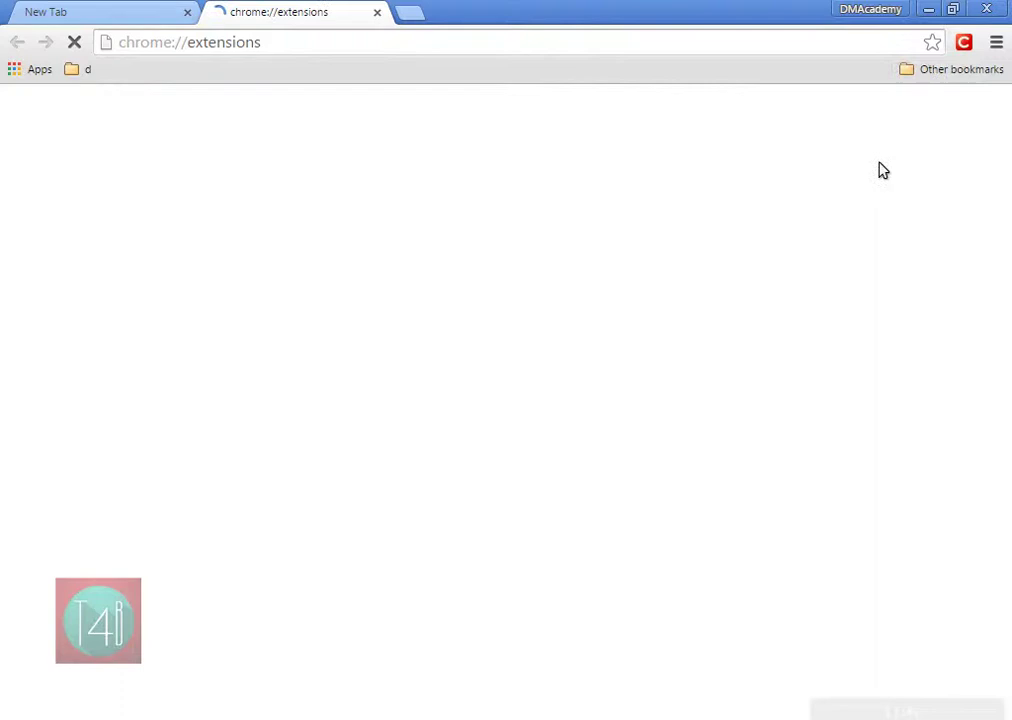
{"action": "left_click", "coordinate": [377, 12]}
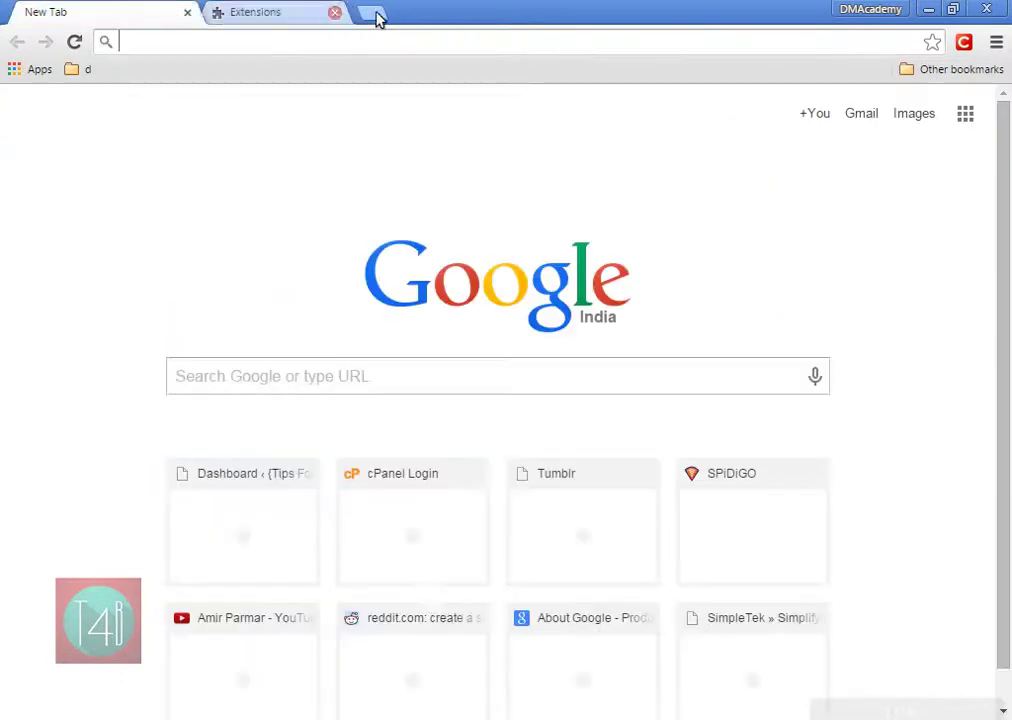
Open Chrome's history page from Click&Clean and confirm it is empty
{"action": "left_click", "coordinate": [960, 46]}
{"action": "left_click", "coordinate": [826, 92]}
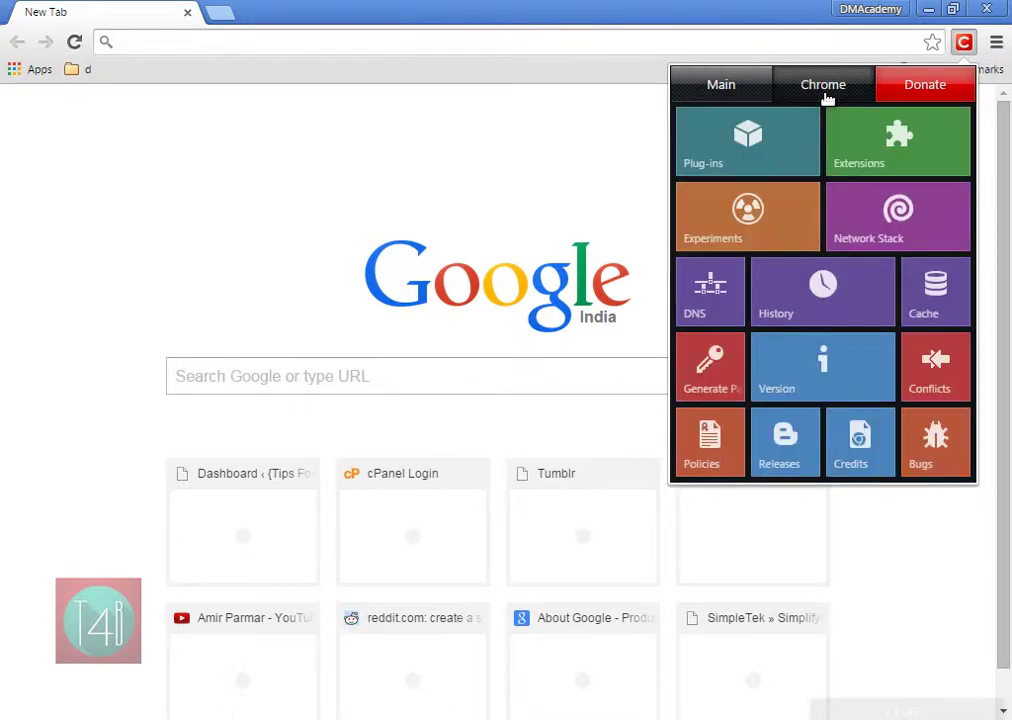
{"action": "left_click", "coordinate": [803, 283]}
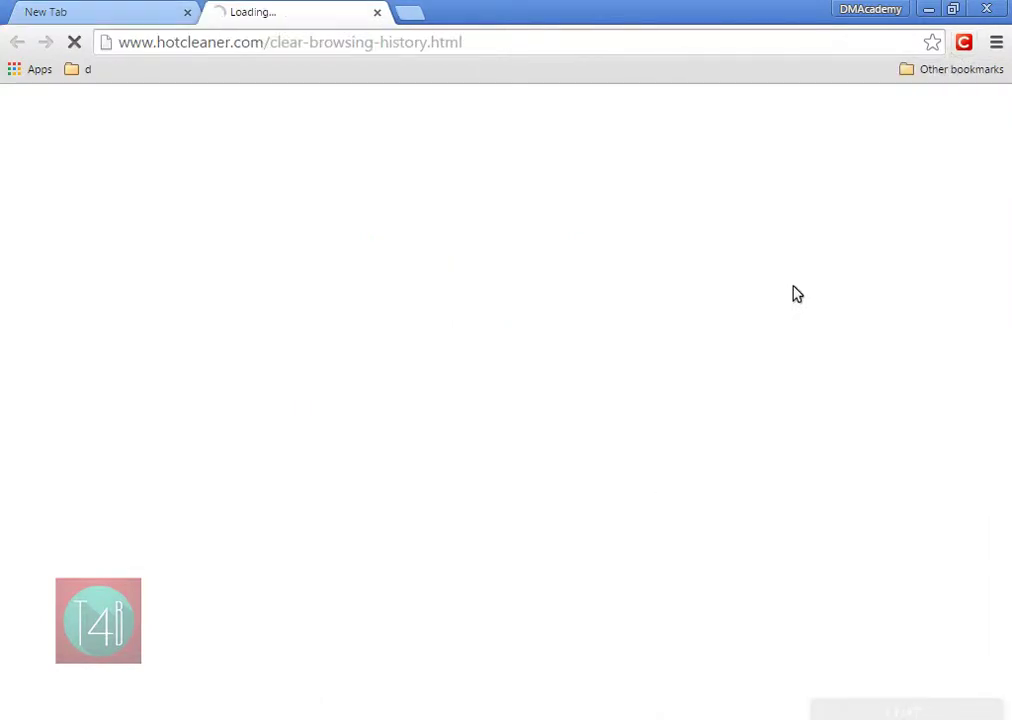
{"action": "scroll", "coordinate": [626, 300], "scroll_direction": "down", "scroll_amount": 3}
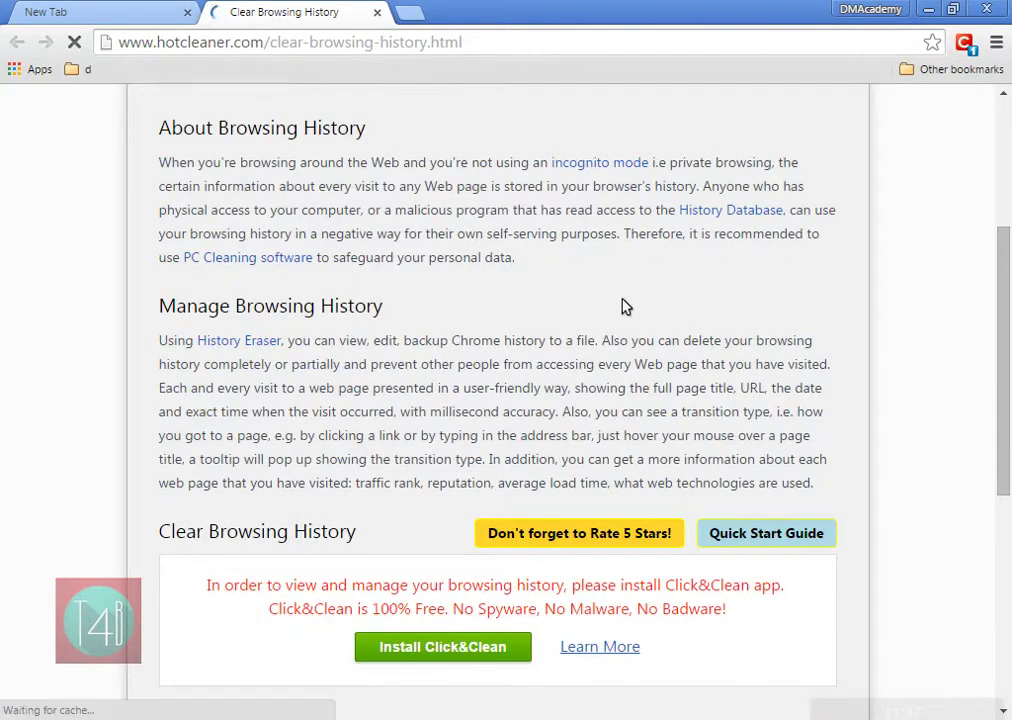
{"action": "scroll", "coordinate": [626, 307], "scroll_direction": "down", "scroll_amount": 4}
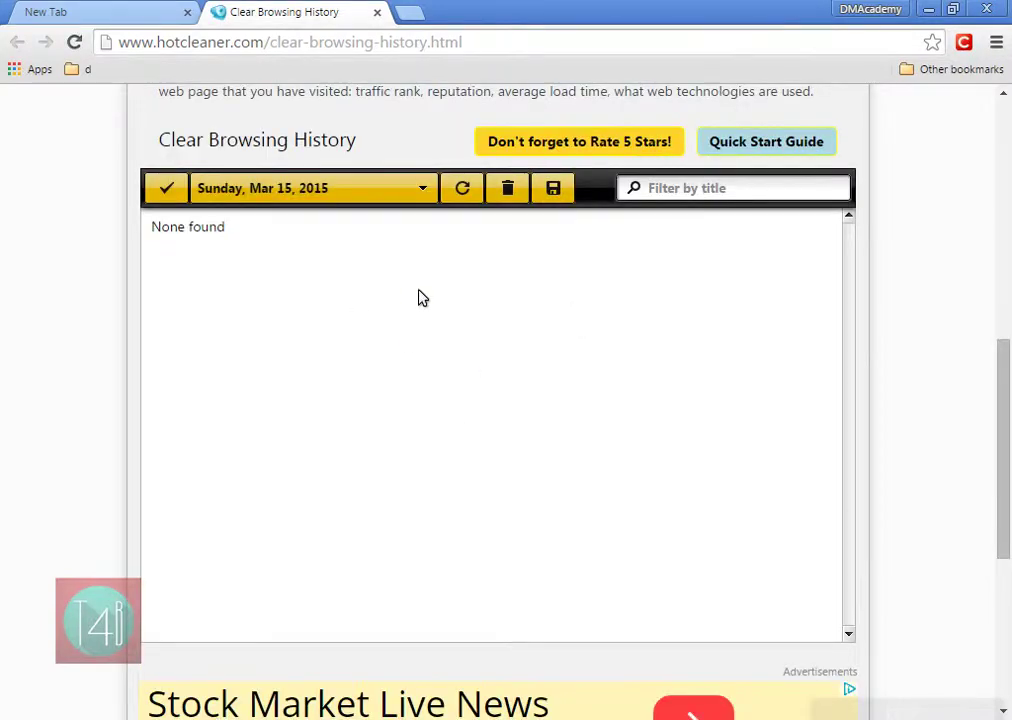
{"action": "scroll", "coordinate": [420, 297], "scroll_direction": "up", "scroll_amount": 4}
{"action": "left_click", "coordinate": [377, 12]}
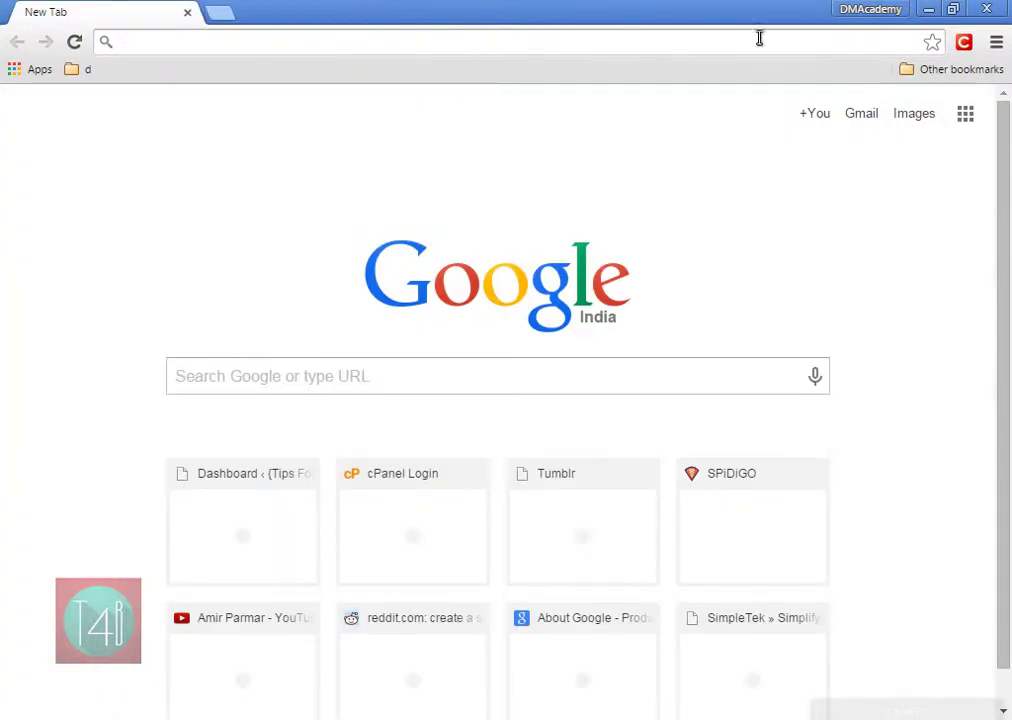
Confirm the downloads page is empty, then close Chrome
{"action": "left_click", "coordinate": [965, 44]}
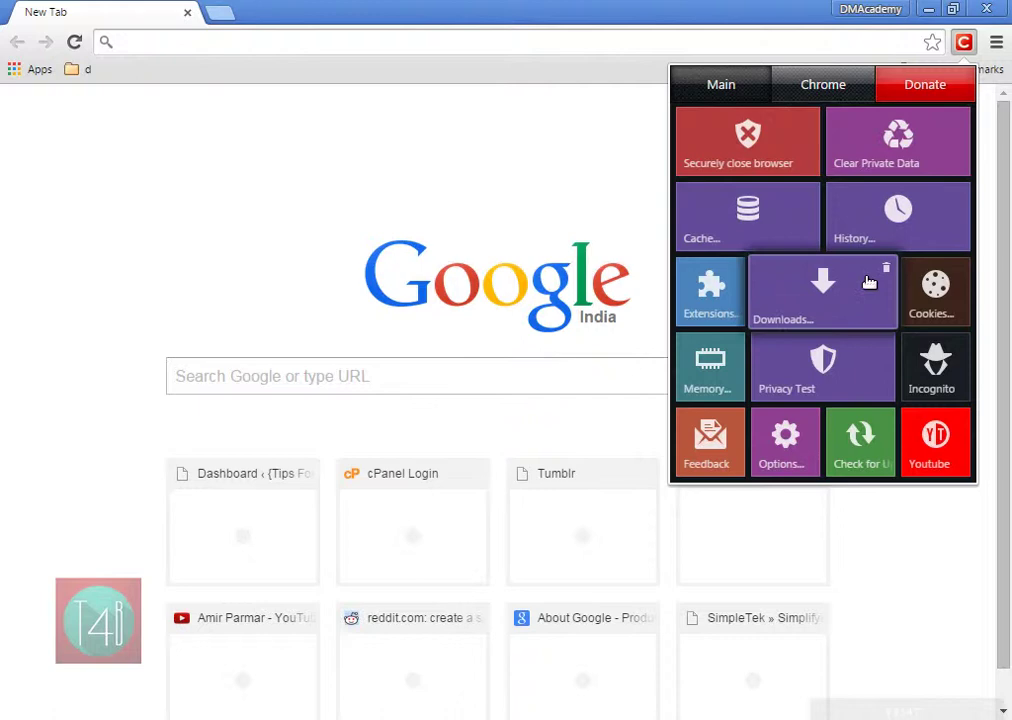
{"action": "left_click", "coordinate": [870, 285]}
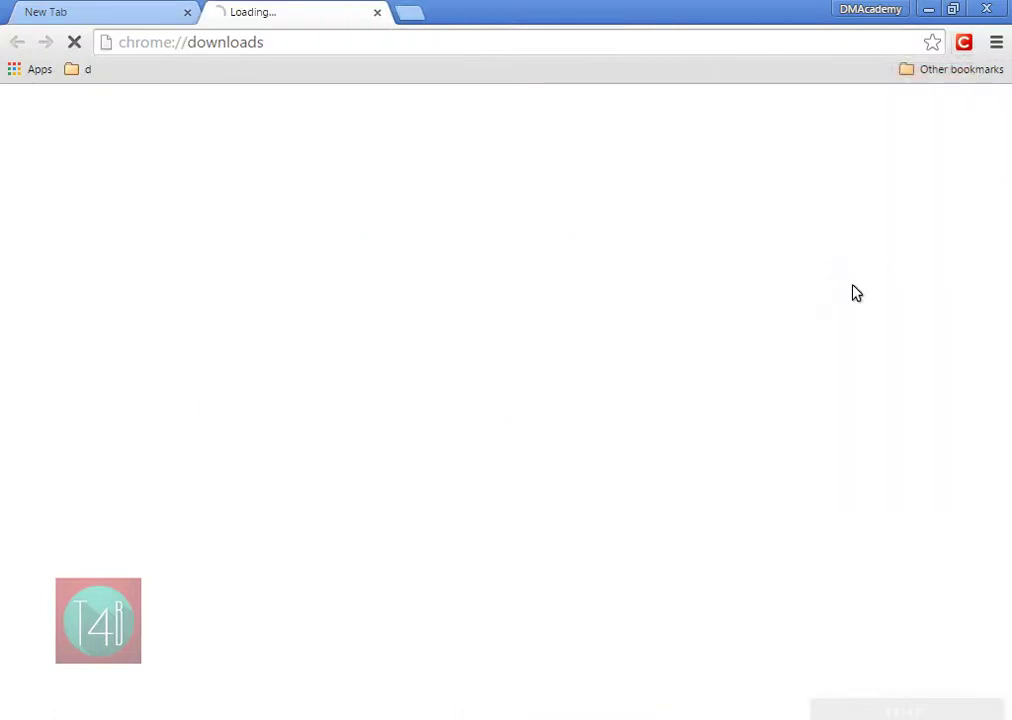
{"action": "left_click", "coordinate": [377, 13]}
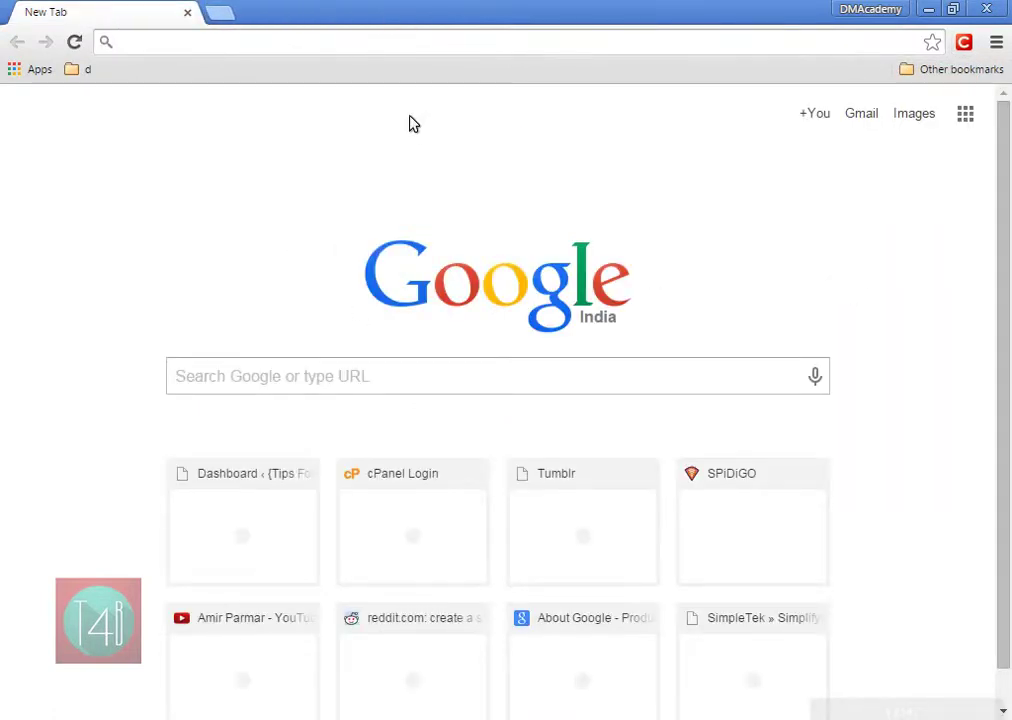
{"action": "left_click", "coordinate": [986, 10]}
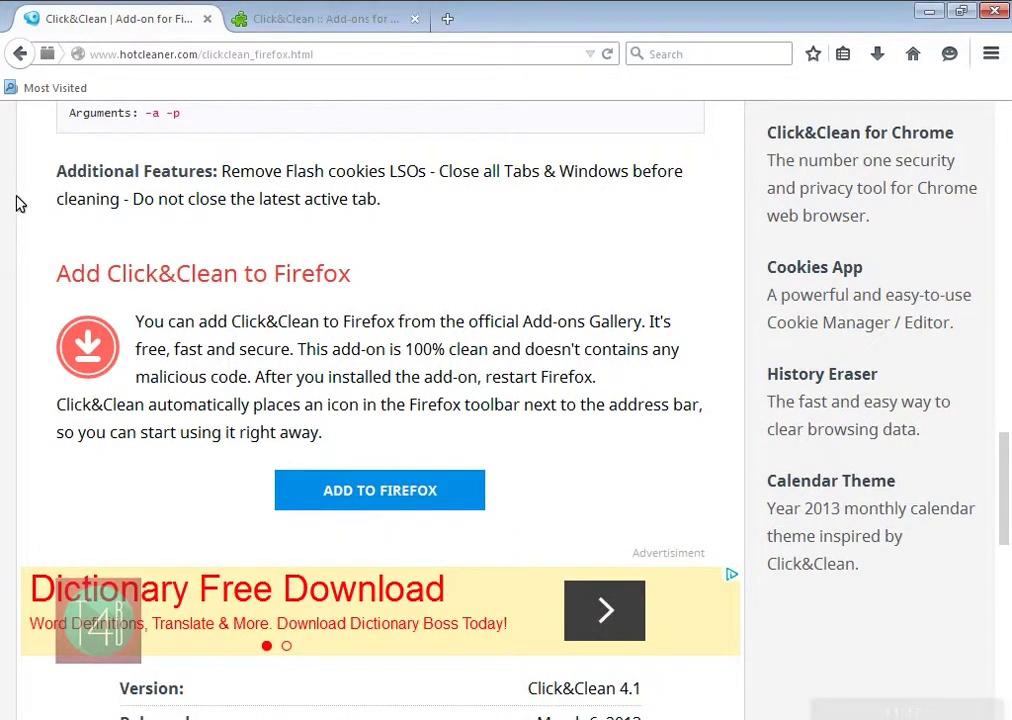
Open hotcleaner.com's Click&Clean for Firefox page and scroll through it
{"action": "scroll", "coordinate": [18, 205], "scroll_direction": "up", "scroll_amount": 10}
{"action": "scroll", "coordinate": [27, 219], "scroll_direction": "up", "scroll_amount": 10}
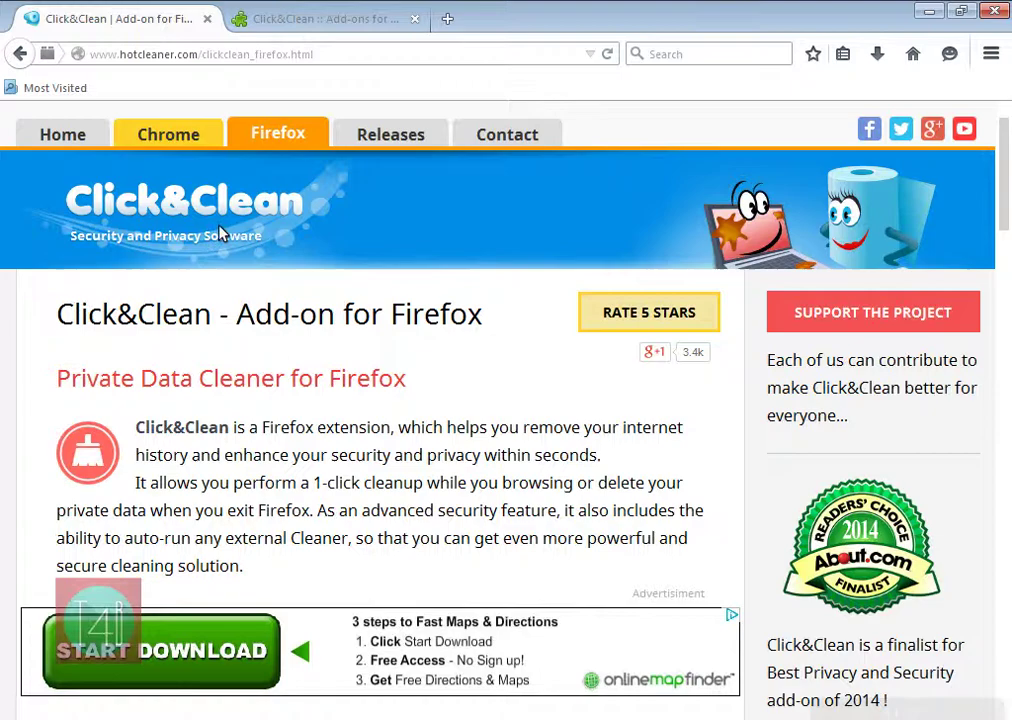
{"action": "left_click", "coordinate": [264, 140]}
{"action": "scroll", "coordinate": [271, 355], "scroll_direction": "down", "scroll_amount": 10}
{"action": "scroll", "coordinate": [271, 354], "scroll_direction": "down", "scroll_amount": 5}
{"action": "scroll", "coordinate": [271, 354], "scroll_direction": "down", "scroll_amount": 5}
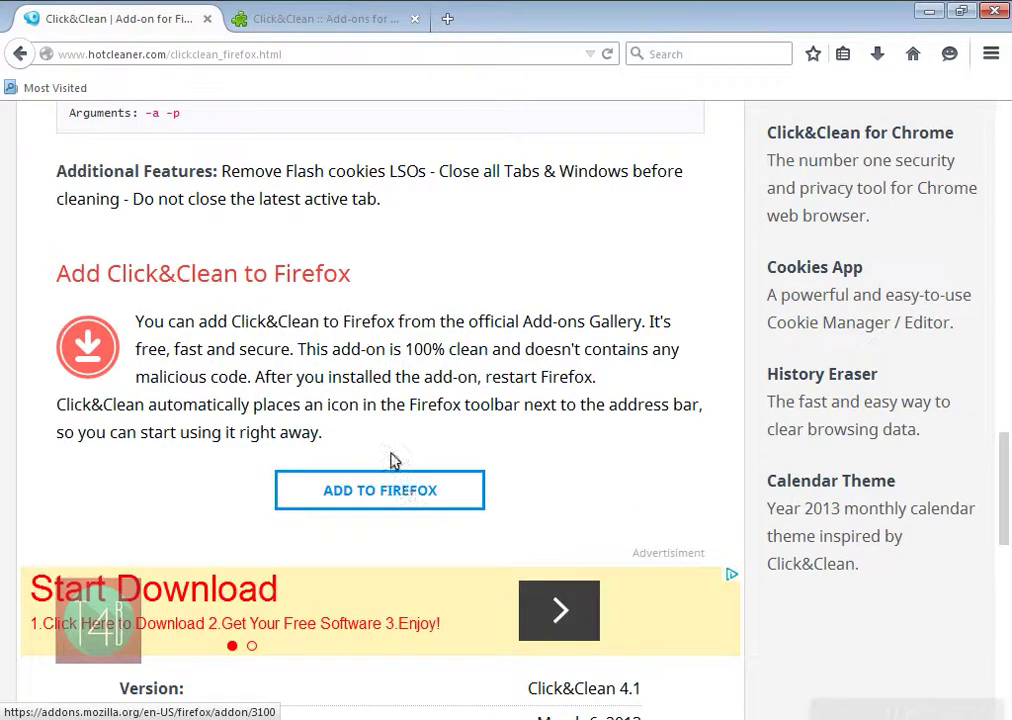
Install Click&Clean from the Mozilla Add-ons page and restart Firefox
{"action": "left_click", "coordinate": [334, 18]}
{"action": "scroll", "coordinate": [398, 357], "scroll_direction": "up", "scroll_amount": 1}
{"action": "scroll", "coordinate": [397, 359], "scroll_direction": "up", "scroll_amount": 4}
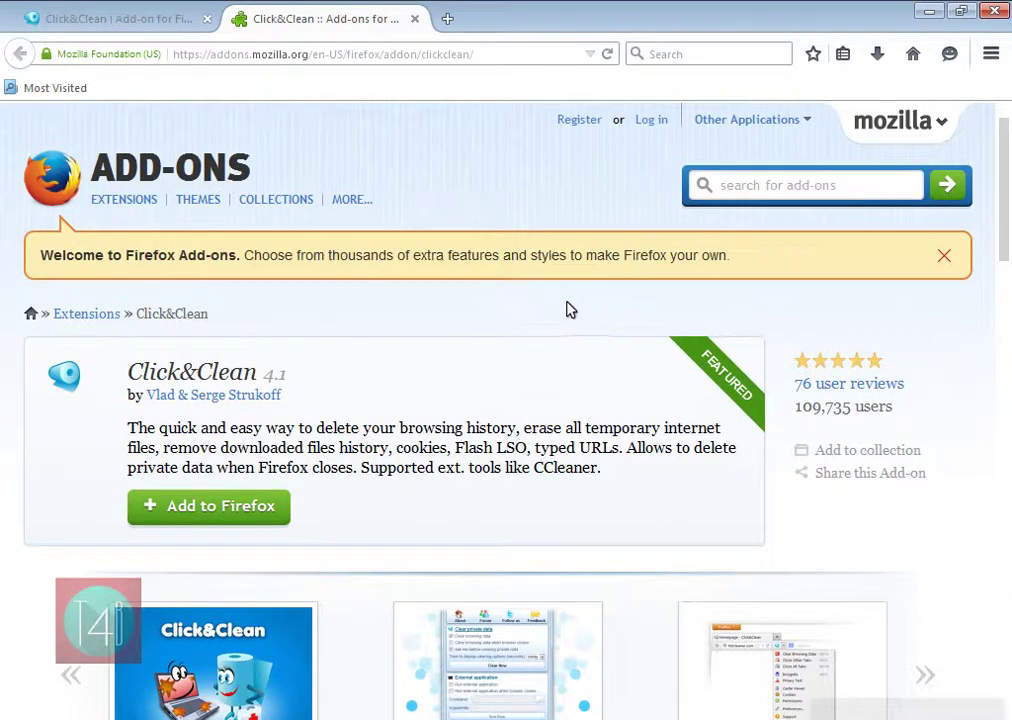
{"action": "scroll", "coordinate": [566, 310], "scroll_direction": "down", "scroll_amount": 2}
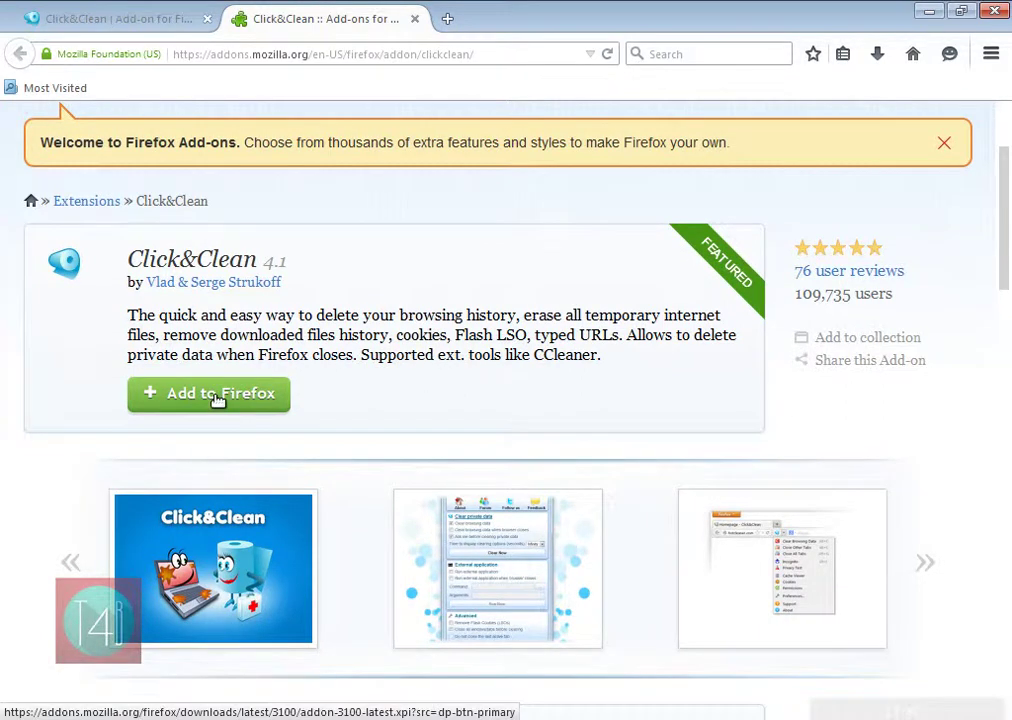
{"action": "left_click", "coordinate": [216, 396]}
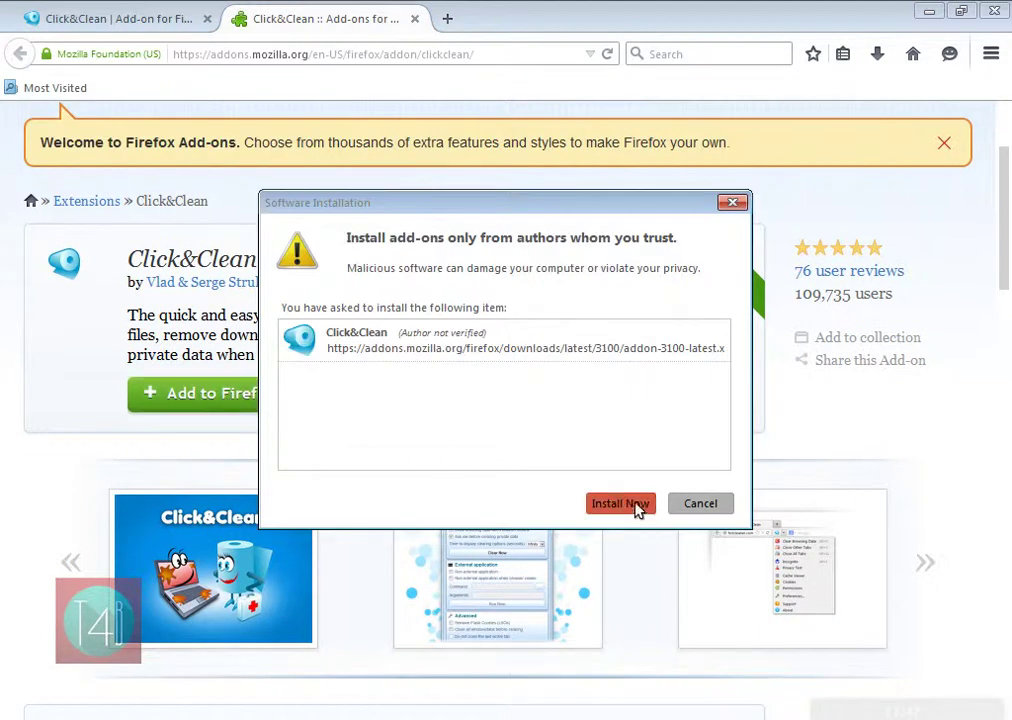
{"action": "left_click", "coordinate": [635, 506]}
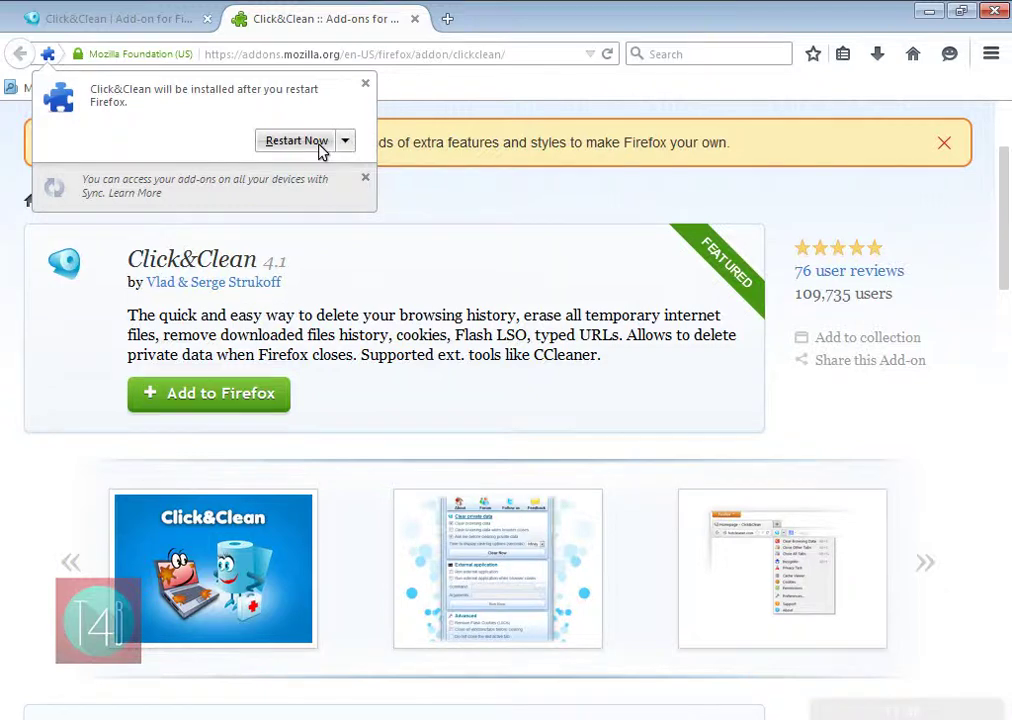
{"action": "left_click", "coordinate": [296, 141]}
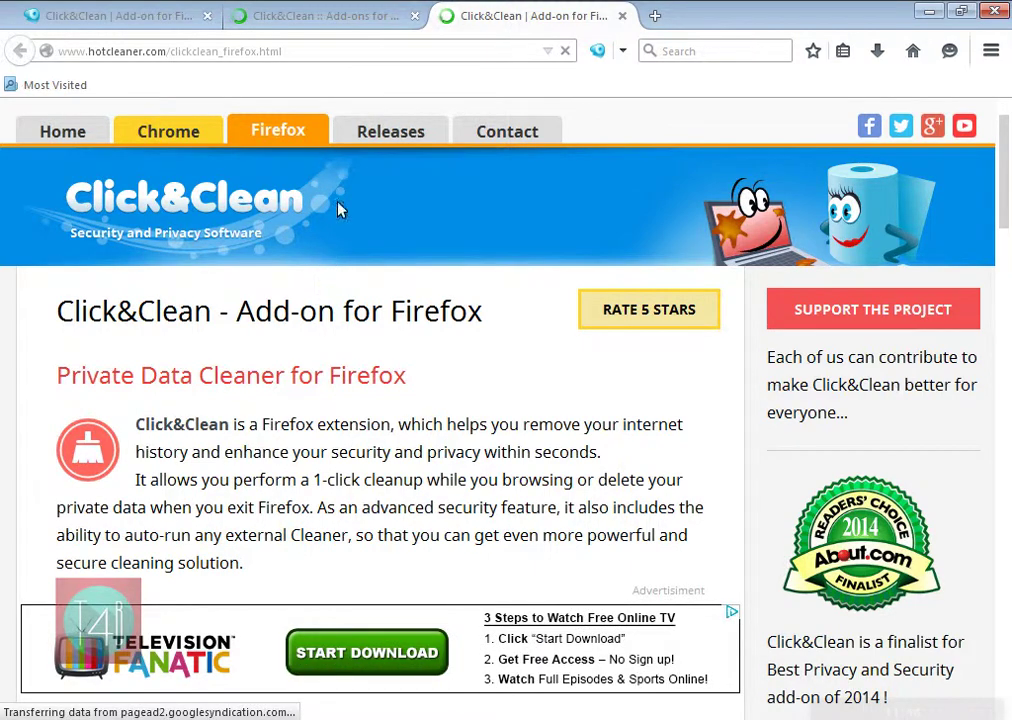
Use Click&Clean to close other tabs, then all tabs, leaving one blank new tab
{"action": "left_click", "coordinate": [312, 15]}
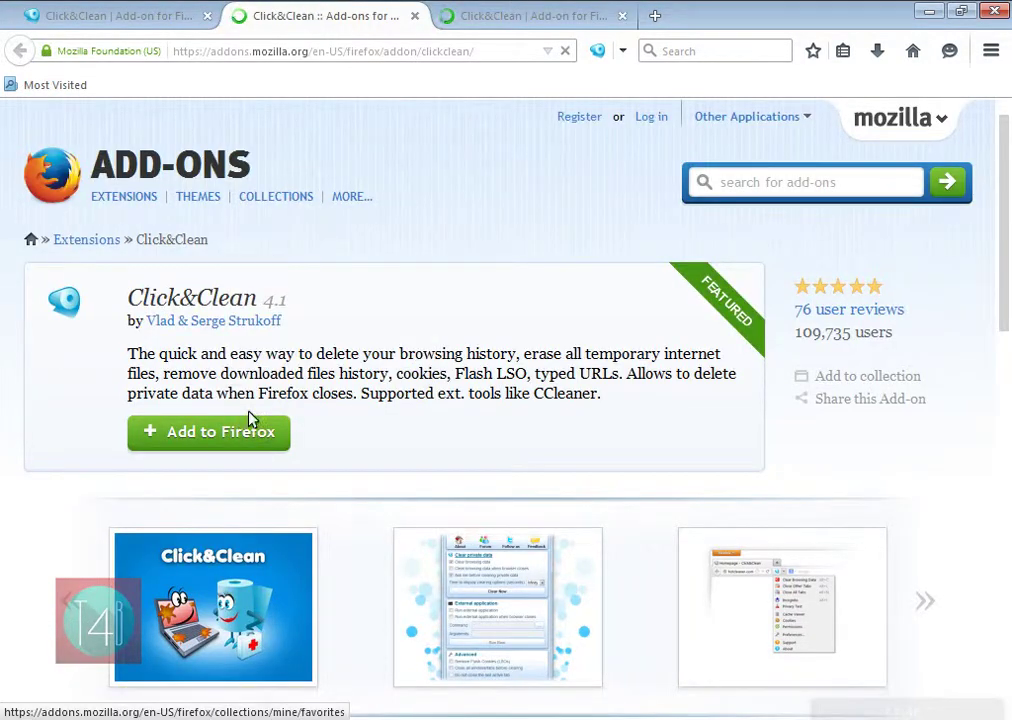
{"action": "scroll", "coordinate": [268, 412], "scroll_direction": "down", "scroll_amount": 2}
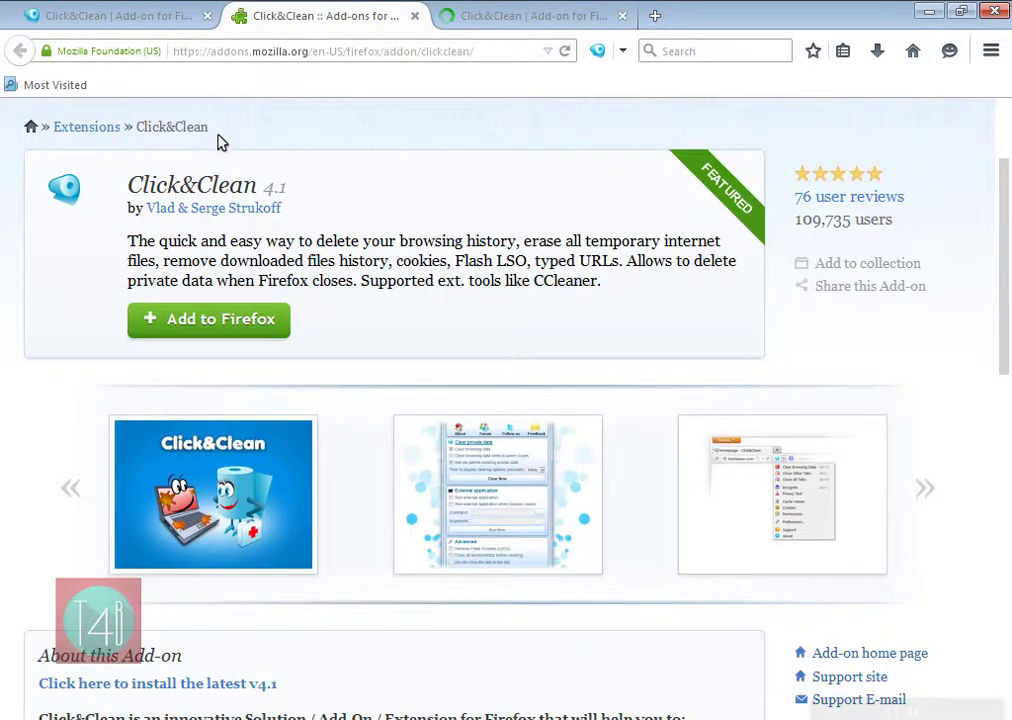
{"action": "left_click", "coordinate": [597, 51]}
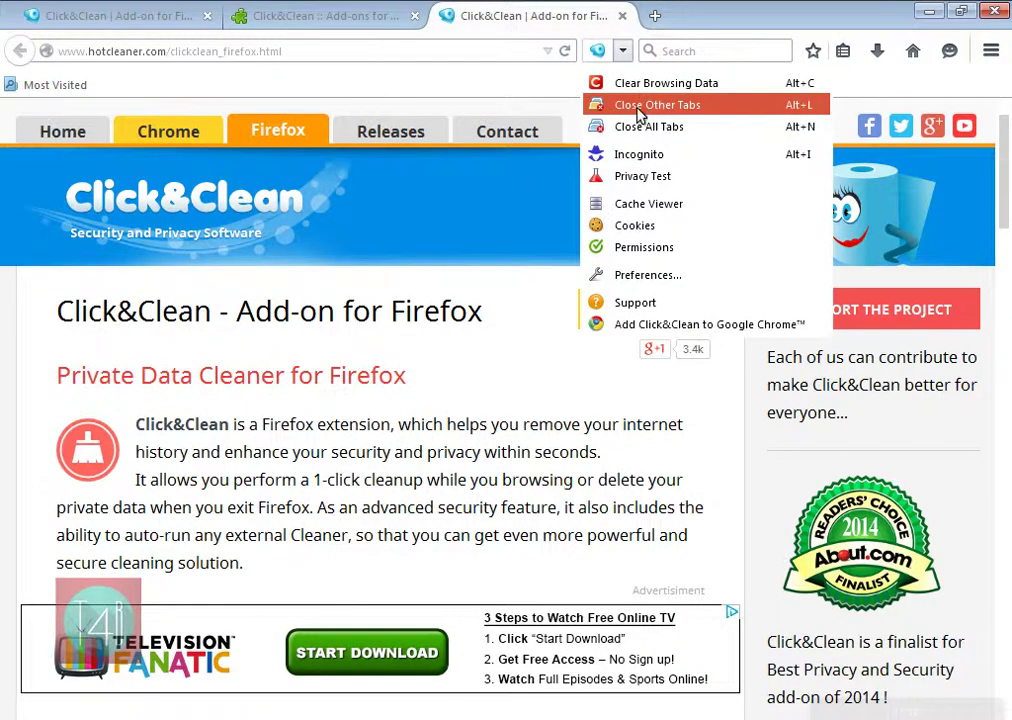
{"action": "left_click", "coordinate": [660, 112]}
{"action": "left_click", "coordinate": [623, 55]}
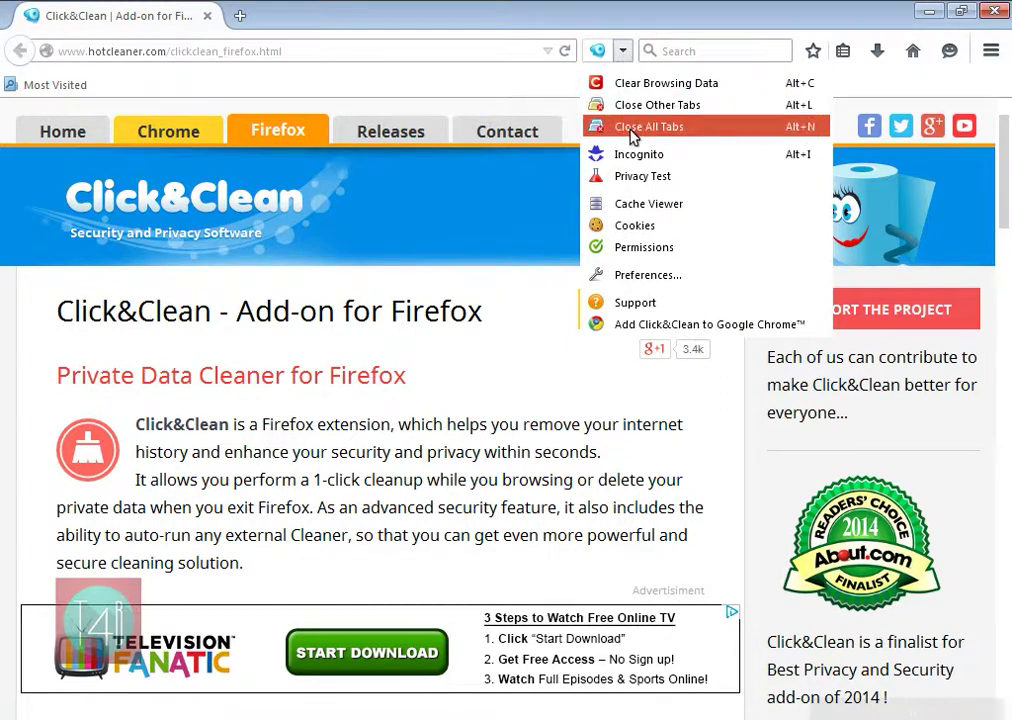
{"action": "left_click", "coordinate": [694, 140]}
Set browsing-data clearing to Everything, including offline website data and site preferences
{"action": "left_click", "coordinate": [622, 52]}
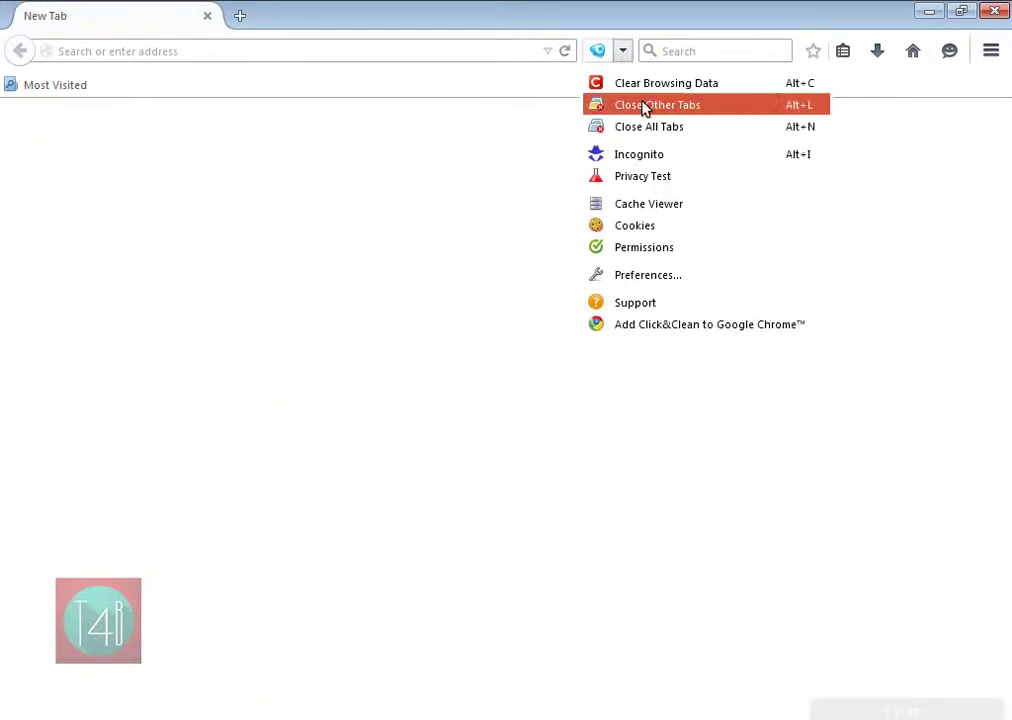
{"action": "left_click", "coordinate": [643, 92]}
{"action": "left_click", "coordinate": [666, 332]}
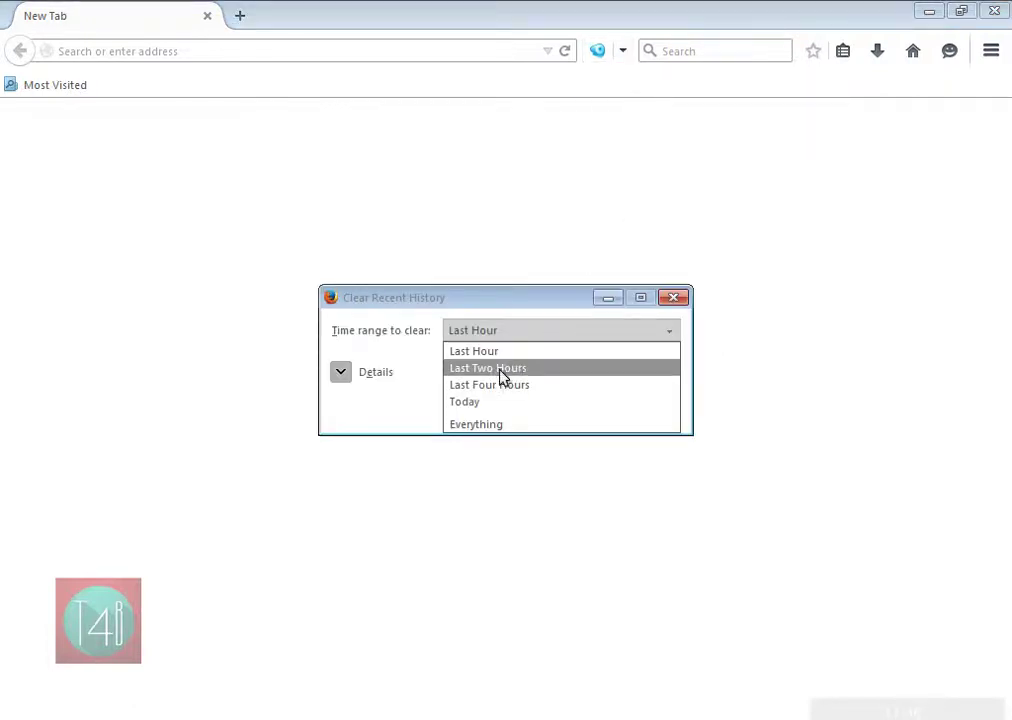
{"action": "left_click", "coordinate": [341, 374]}
{"action": "left_click", "coordinate": [339, 376]}
{"action": "left_click", "coordinate": [340, 481]}
{"action": "left_click", "coordinate": [644, 333]}
{"action": "left_click", "coordinate": [603, 424]}
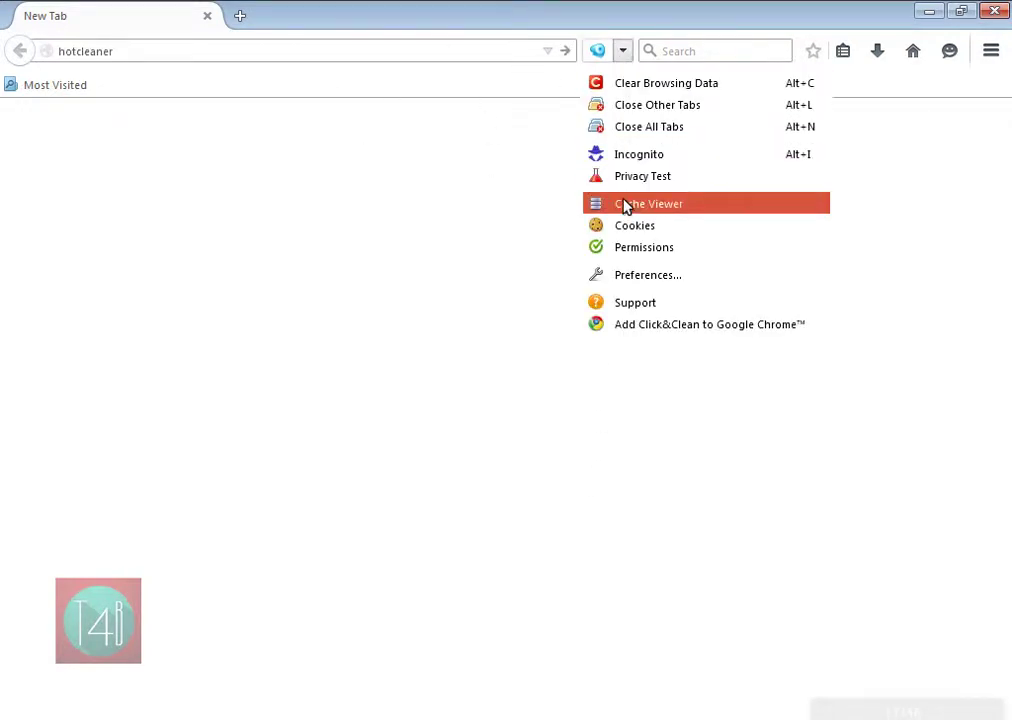
Enable Click&Clean's 'Close all windows/tabs before clearing' preference, then quit Firefox
{"action": "left_click", "coordinate": [636, 276]}
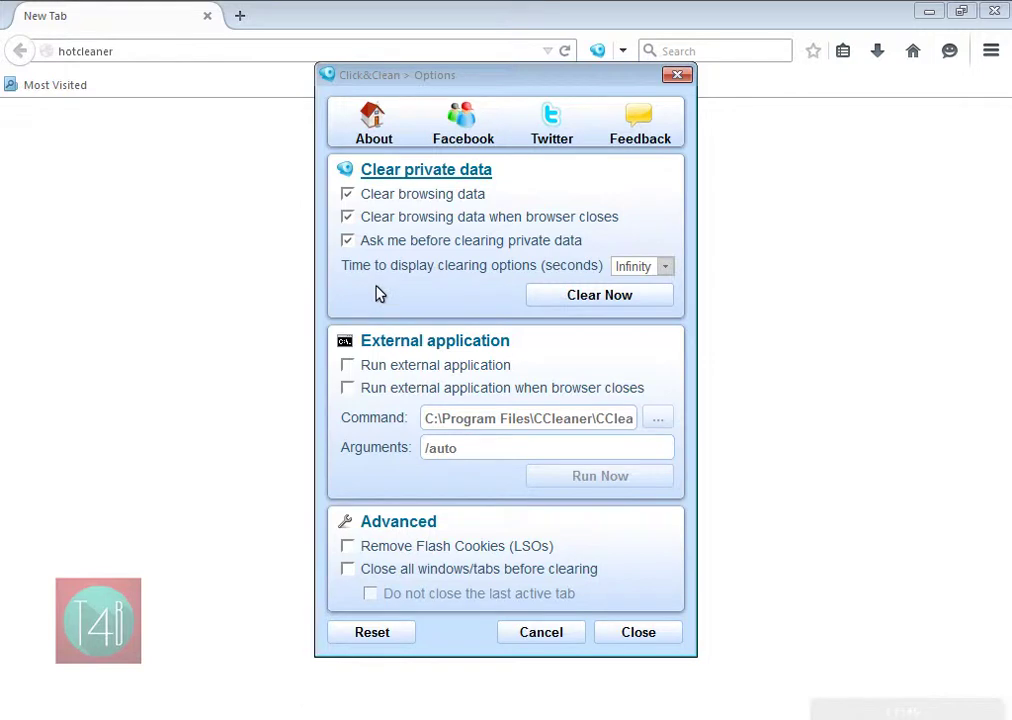
{"action": "left_click", "coordinate": [346, 572]}
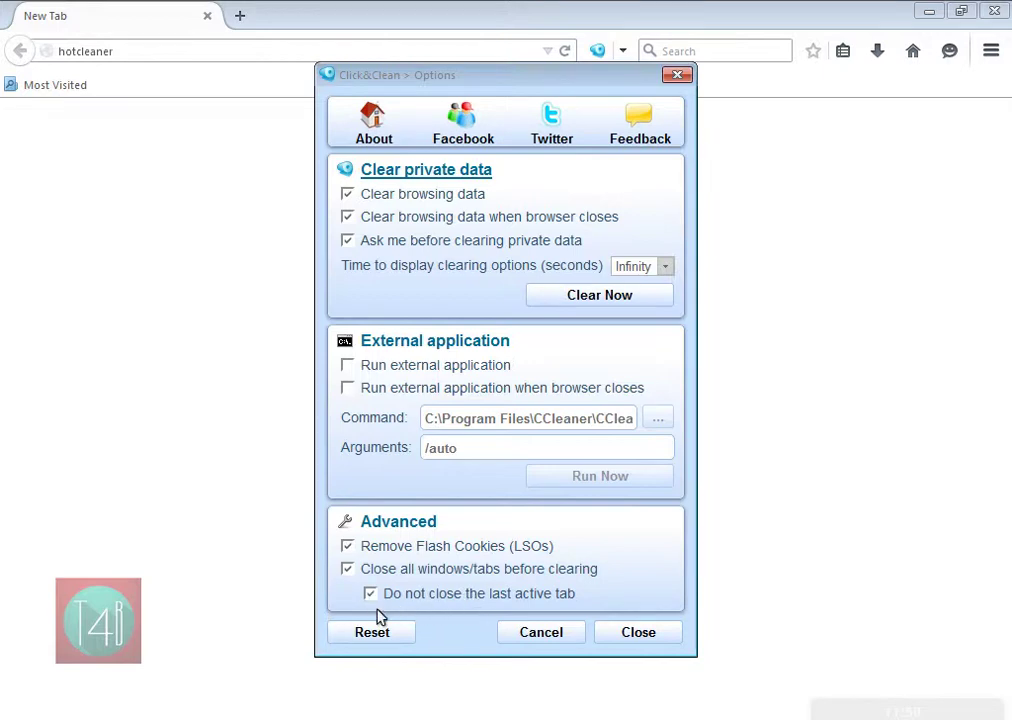
{"action": "left_click", "coordinate": [628, 632]}
{"action": "left_click", "coordinate": [998, 11]}
Toggle Form & Search History in the Clear All History dialog and clear now
{"action": "left_click", "coordinate": [341, 499]}
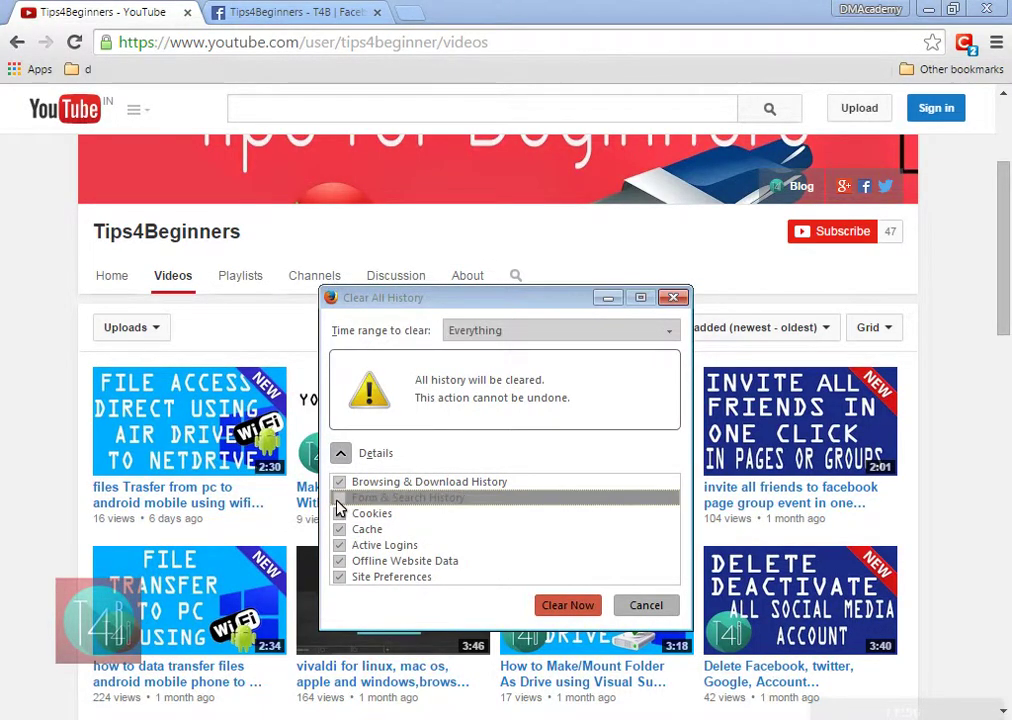
{"action": "left_click", "coordinate": [571, 607]}
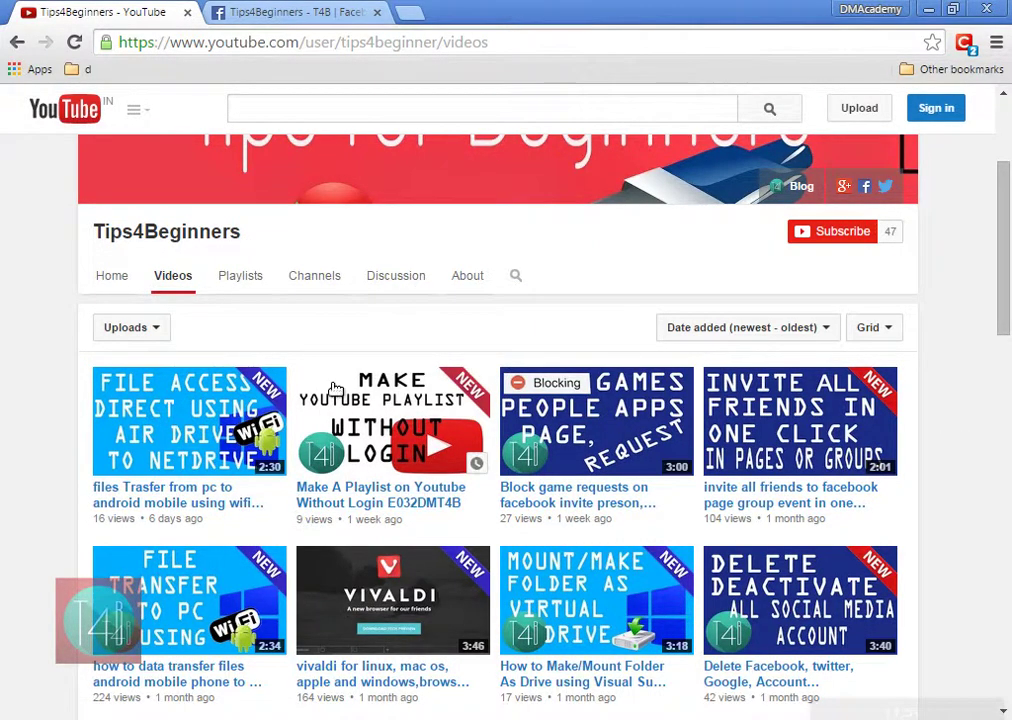
Browse the channel's playlists and preview the Social Media Guide playlist
{"action": "left_click", "coordinate": [250, 288]}
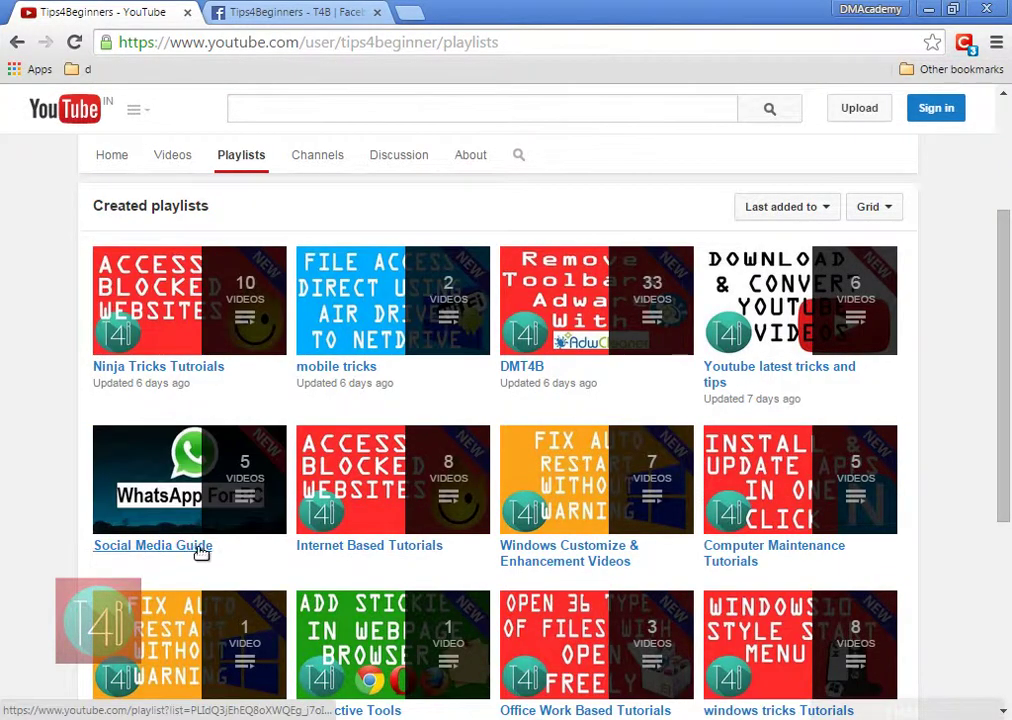
{"action": "left_click", "coordinate": [227, 503]}
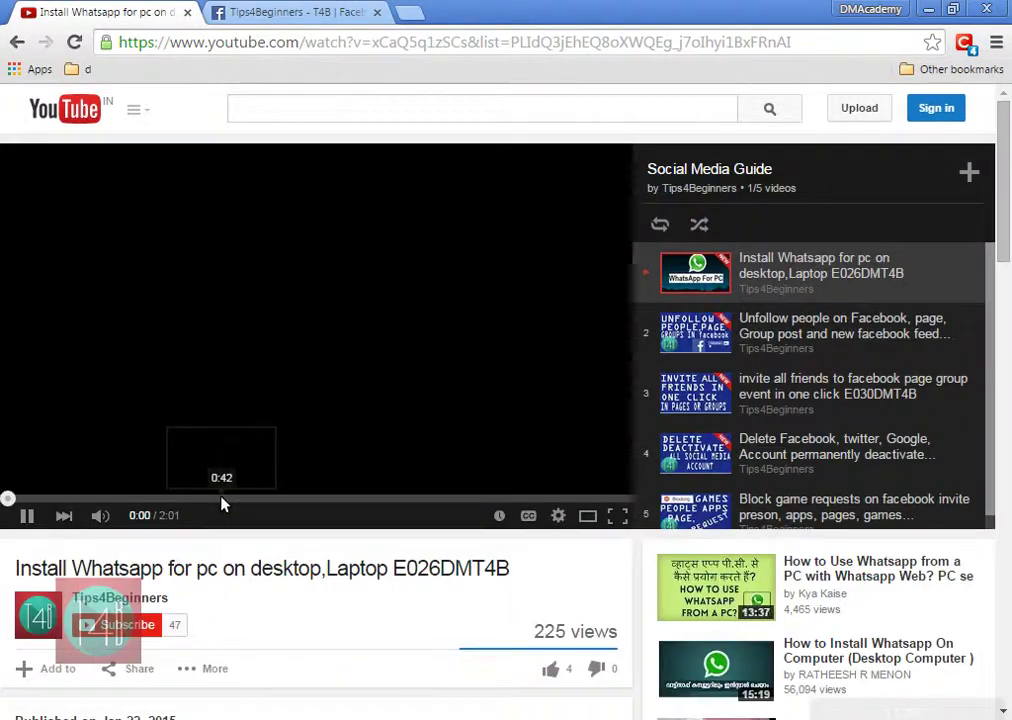
{"action": "left_click", "coordinate": [12, 45]}
{"action": "scroll", "coordinate": [409, 474], "scroll_direction": "down", "scroll_amount": 1}
{"action": "scroll", "coordinate": [409, 474], "scroll_direction": "down", "scroll_amount": 1}
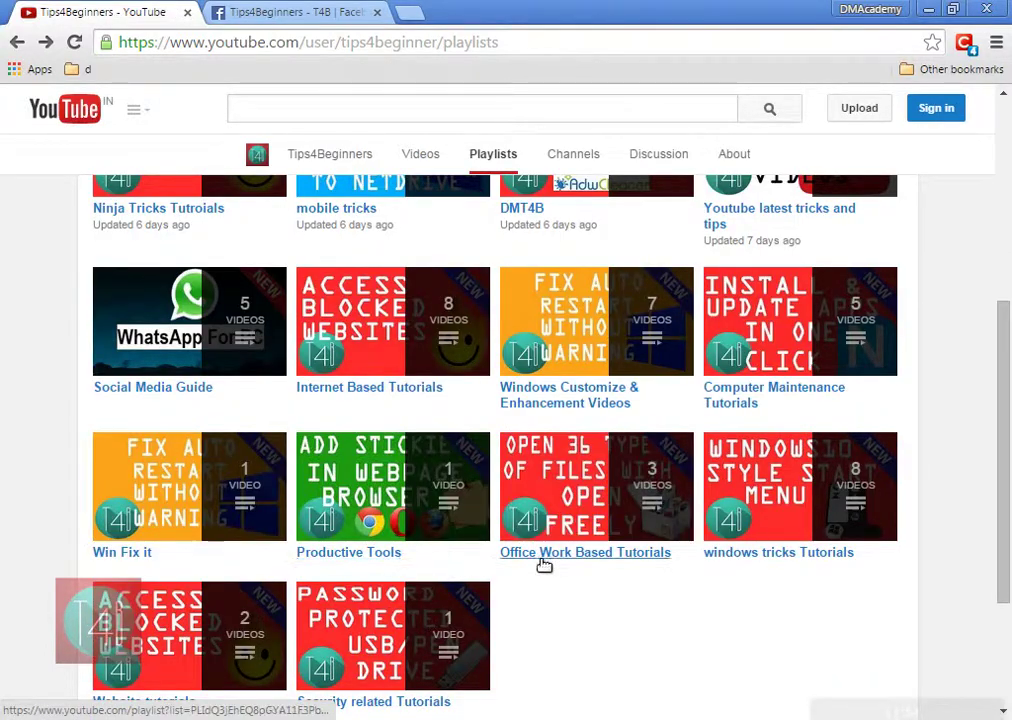
{"action": "scroll", "coordinate": [778, 325], "scroll_direction": "up", "scroll_amount": 1}
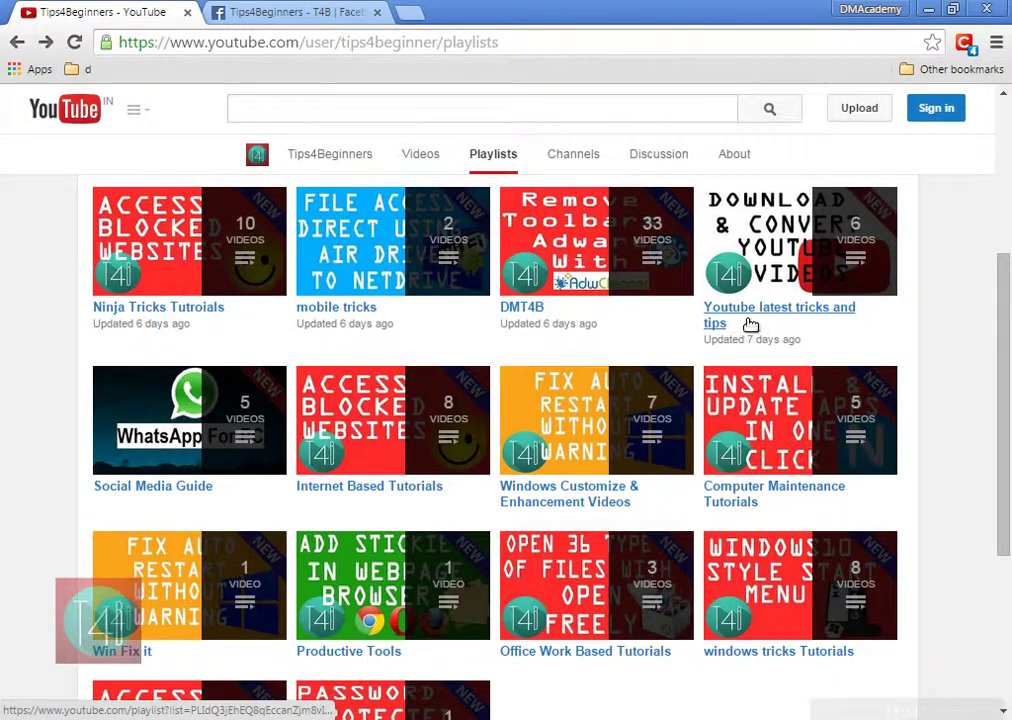
Switch to the Tips4Beginners - T4B Facebook page and scroll through it
{"action": "mouse_move", "coordinate": [189, 321]}
{"action": "left_click", "coordinate": [240, 14]}
{"action": "scroll", "coordinate": [336, 316], "scroll_direction": "down", "scroll_amount": 1}
{"action": "scroll", "coordinate": [335, 330], "scroll_direction": "down", "scroll_amount": 1}
{"action": "scroll", "coordinate": [633, 469], "scroll_direction": "down", "scroll_amount": 2}
{"action": "scroll", "coordinate": [633, 467], "scroll_direction": "down", "scroll_amount": 3}
{"action": "scroll", "coordinate": [633, 467], "scroll_direction": "down", "scroll_amount": 2}
{"action": "scroll", "coordinate": [635, 470], "scroll_direction": "down", "scroll_amount": 2}
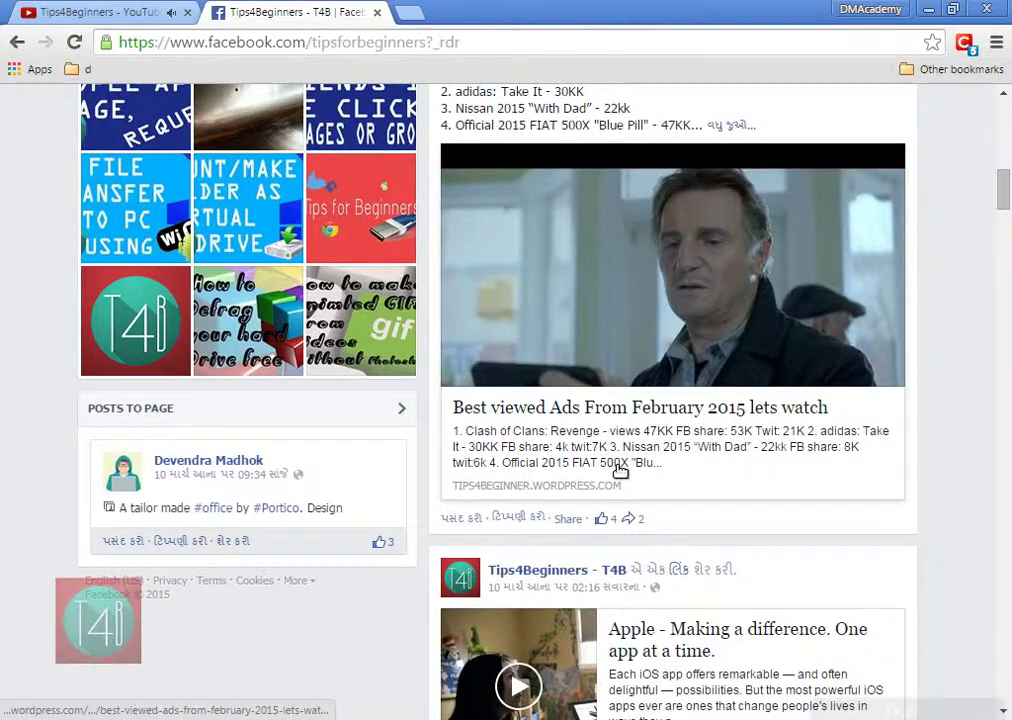
{"action": "scroll", "coordinate": [620, 470], "scroll_direction": "up", "scroll_amount": 4}
{"action": "scroll", "coordinate": [620, 470], "scroll_direction": "up", "scroll_amount": 4}
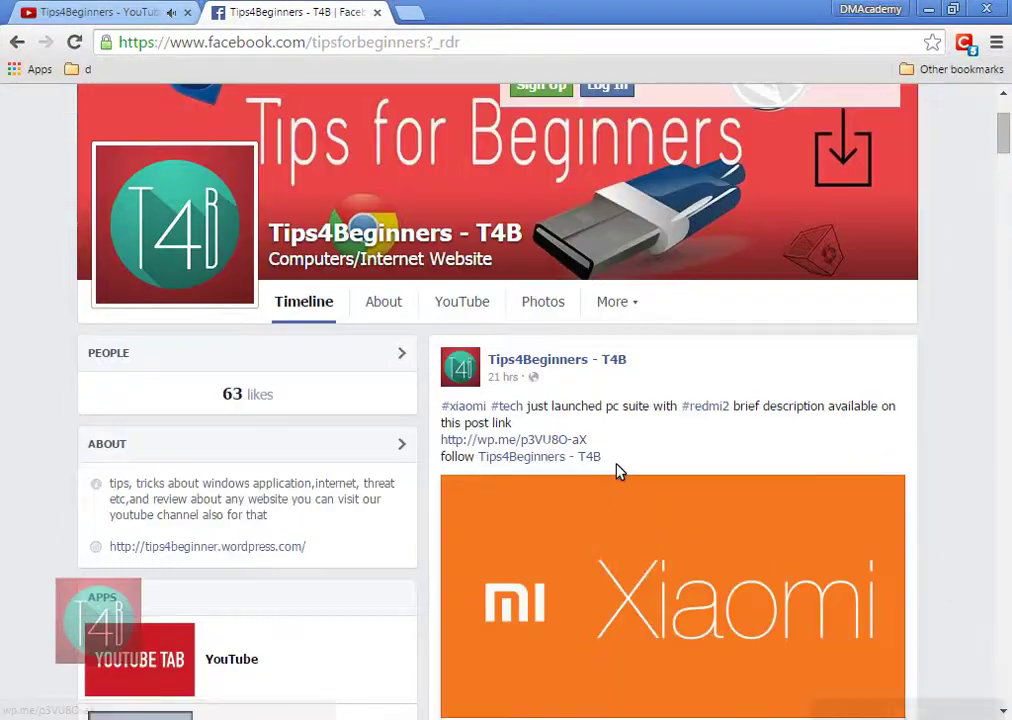